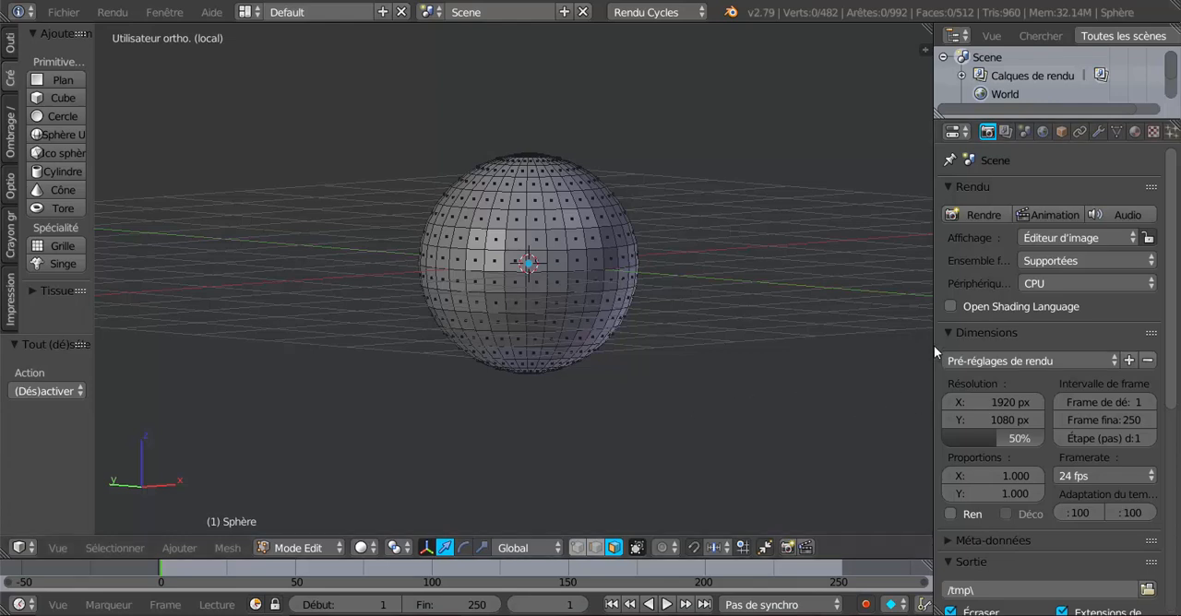
# Widen the properties editor and show the sphere's mesh data settings.
pyautogui.moveTo(932, 347); pyautogui.dragTo(971, 346)
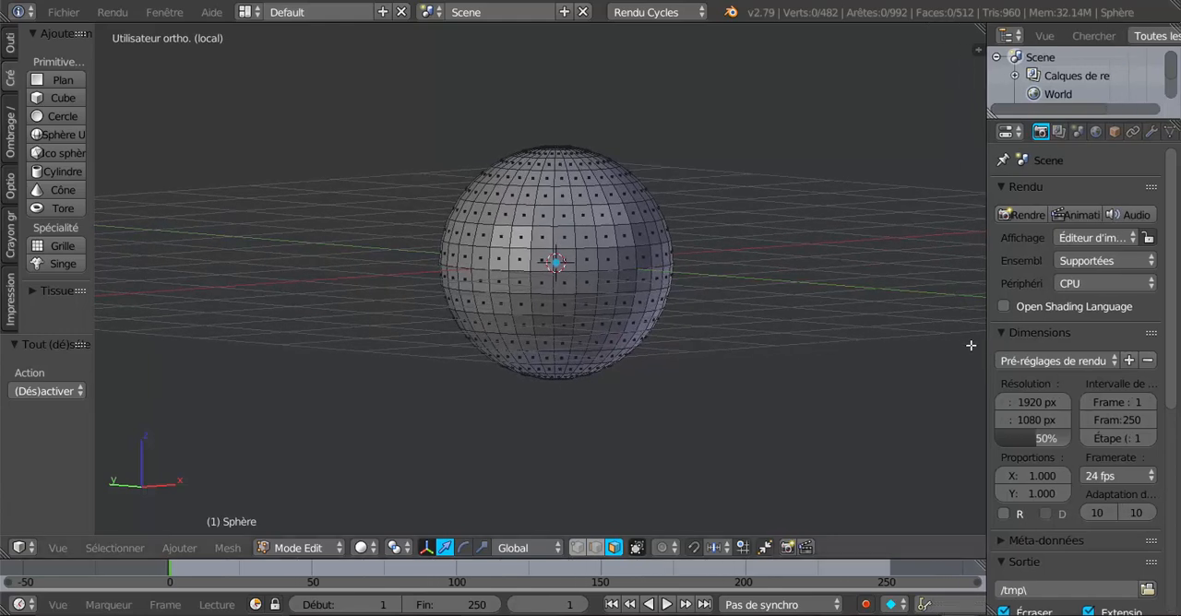
pyautogui.scroll(2, 676, 399)
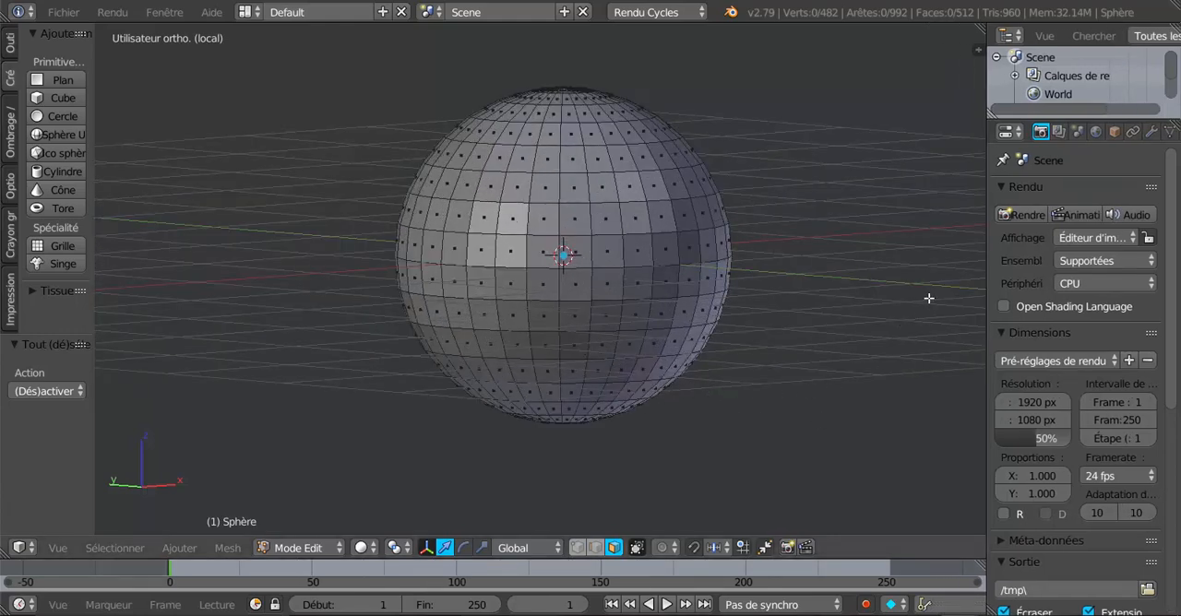
pyautogui.moveTo(983, 285); pyautogui.dragTo(865, 289)
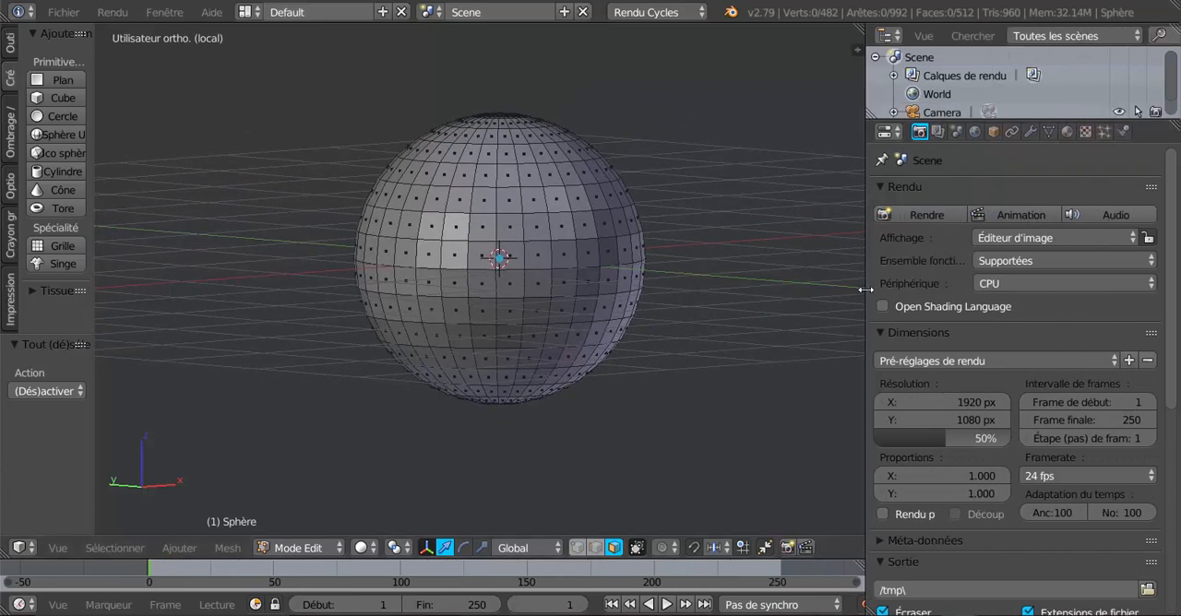
pyautogui.click(1048, 131)
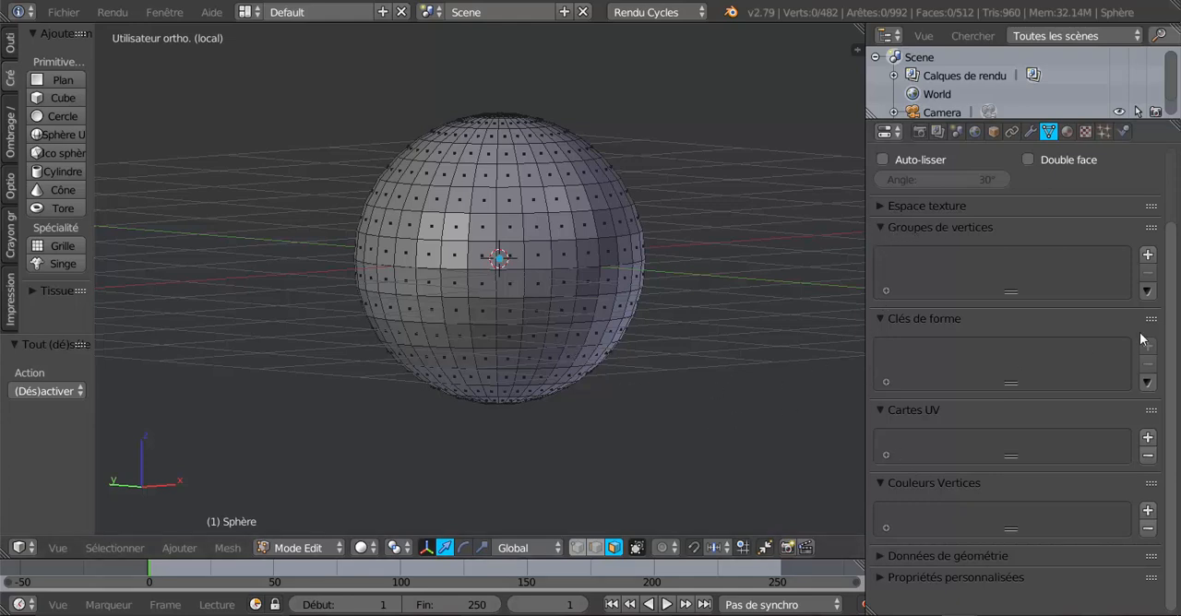
# Add a vertex group to the sphere and assign a circle-selected patch of faces around its middle to it.
pyautogui.click(1148, 255)
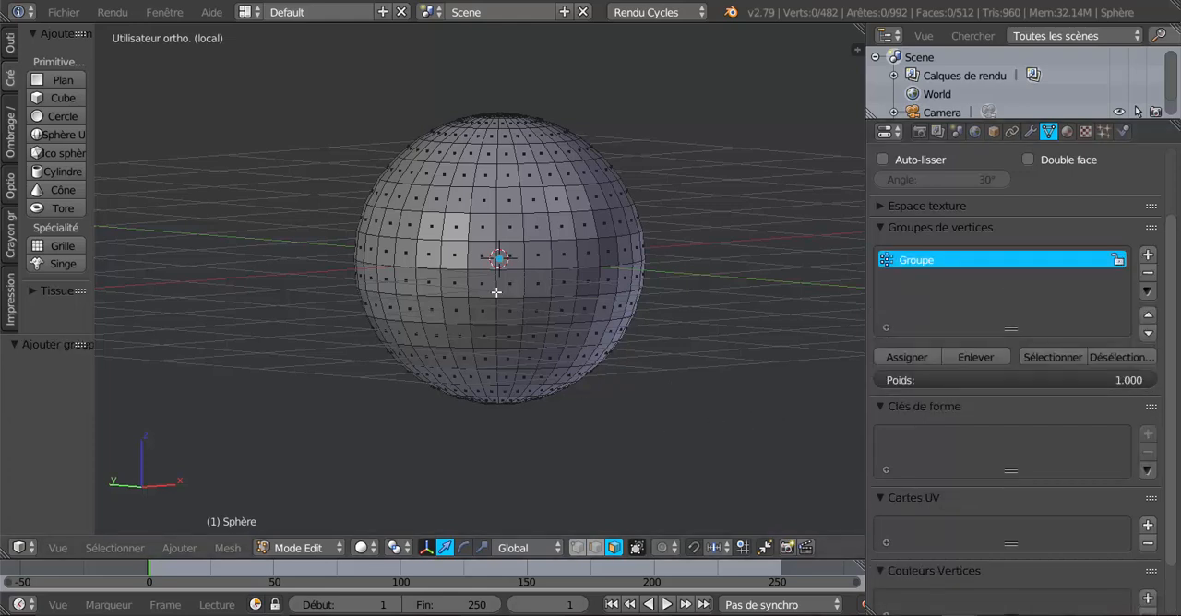
pyautogui.press('c')
pyautogui.moveTo(491, 277)
pyautogui.mouseDown()
pyautogui.moveTo(481, 251)
pyautogui.moveTo(535, 284)
pyautogui.moveTo(486, 273)
pyautogui.mouseUp()
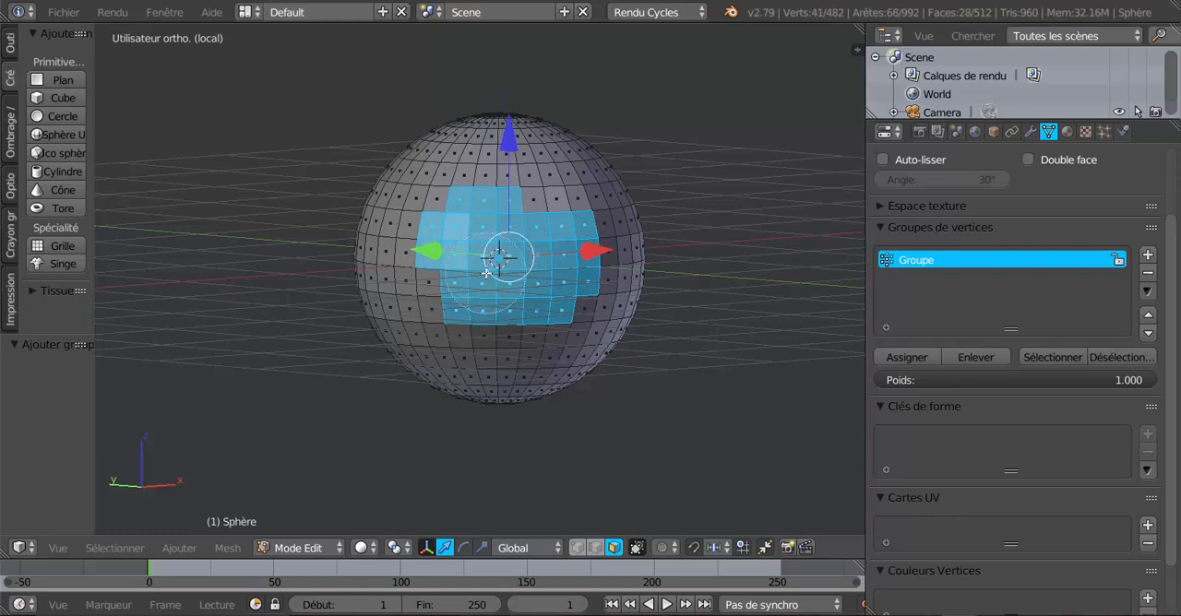
pyautogui.rightClick(486, 273)
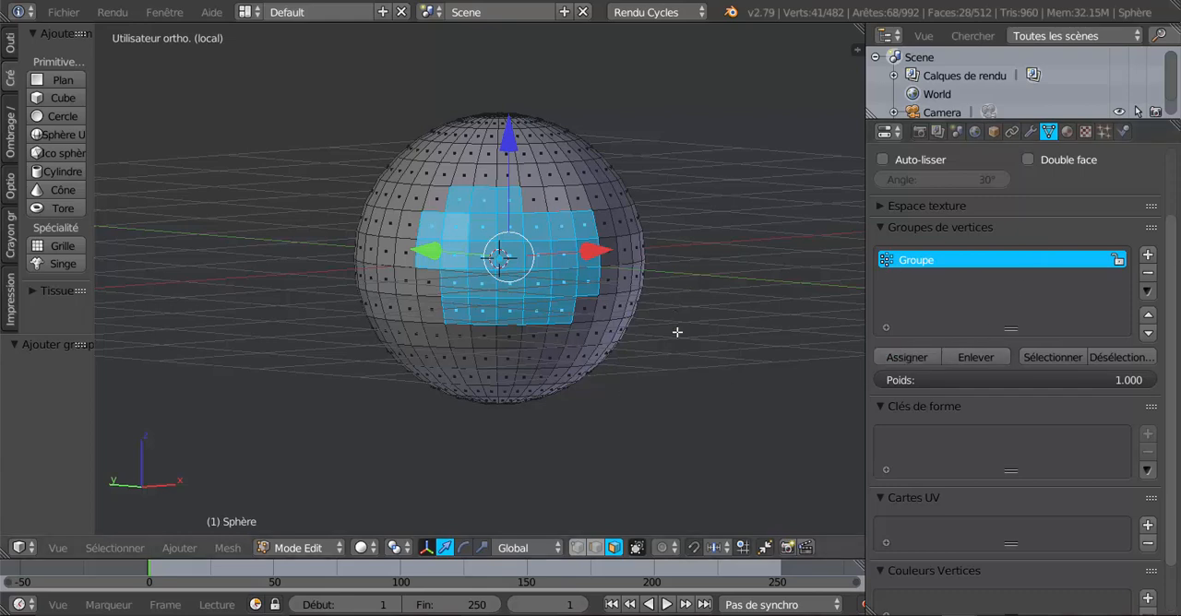
# Clear the face selection and test the vertex group by selecting and deselecting its faces.
pyautogui.press('a')
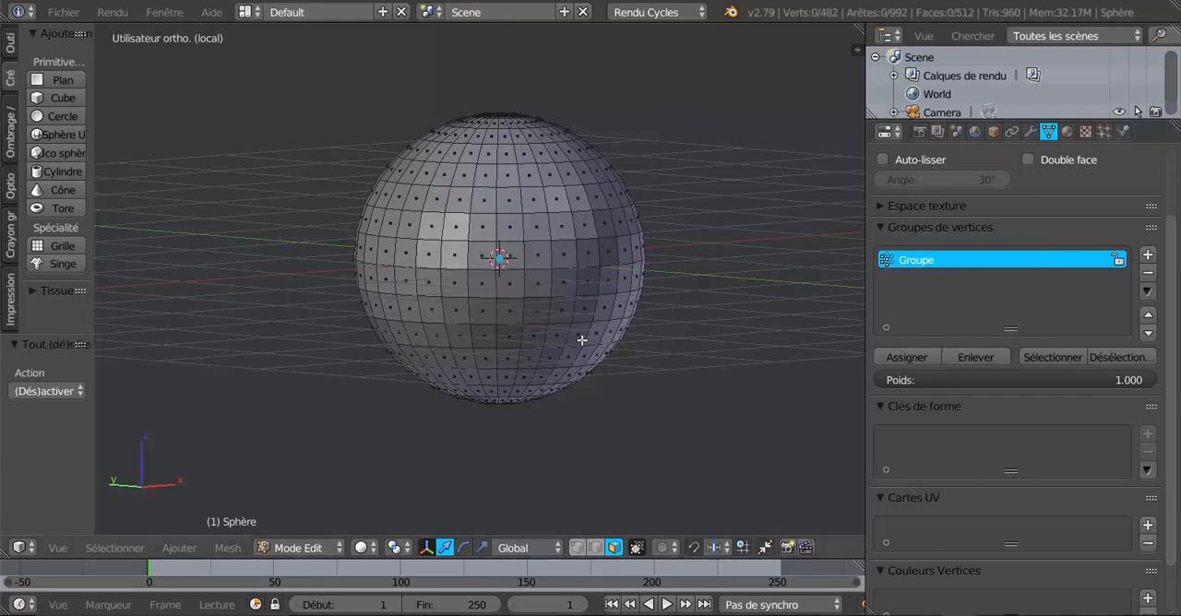
pyautogui.click(1053, 356)
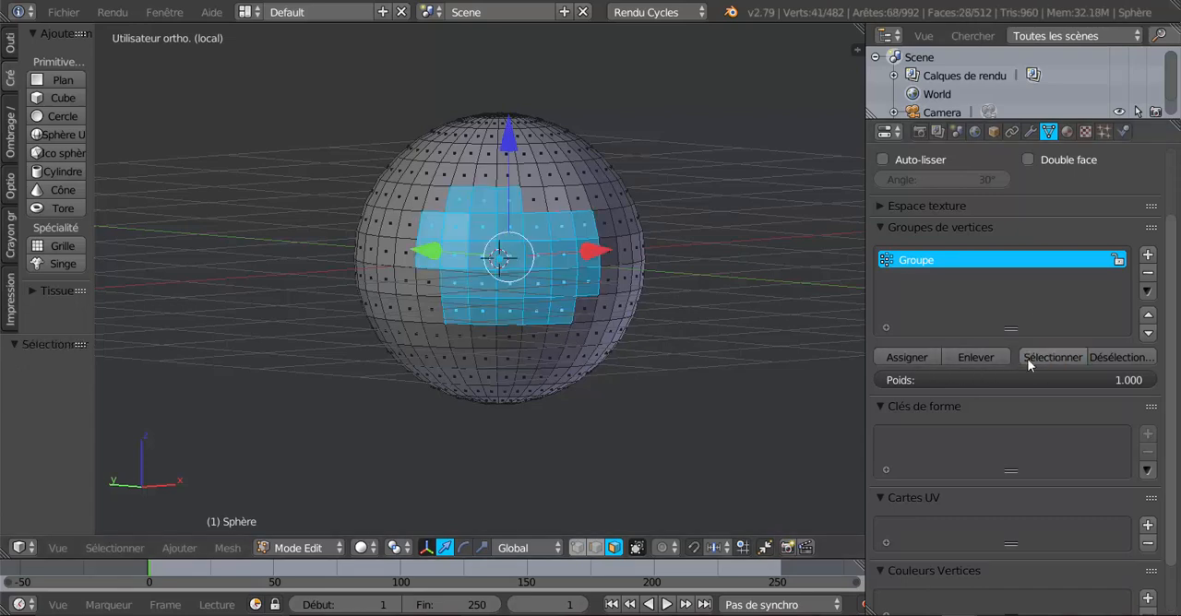
pyautogui.click(1114, 356)
# Add a second vertex group and assign a tall vertical patch of faces on another side of the sphere to it.
pyautogui.moveTo(746, 430); pyautogui.dragTo(521, 321, button='middle')
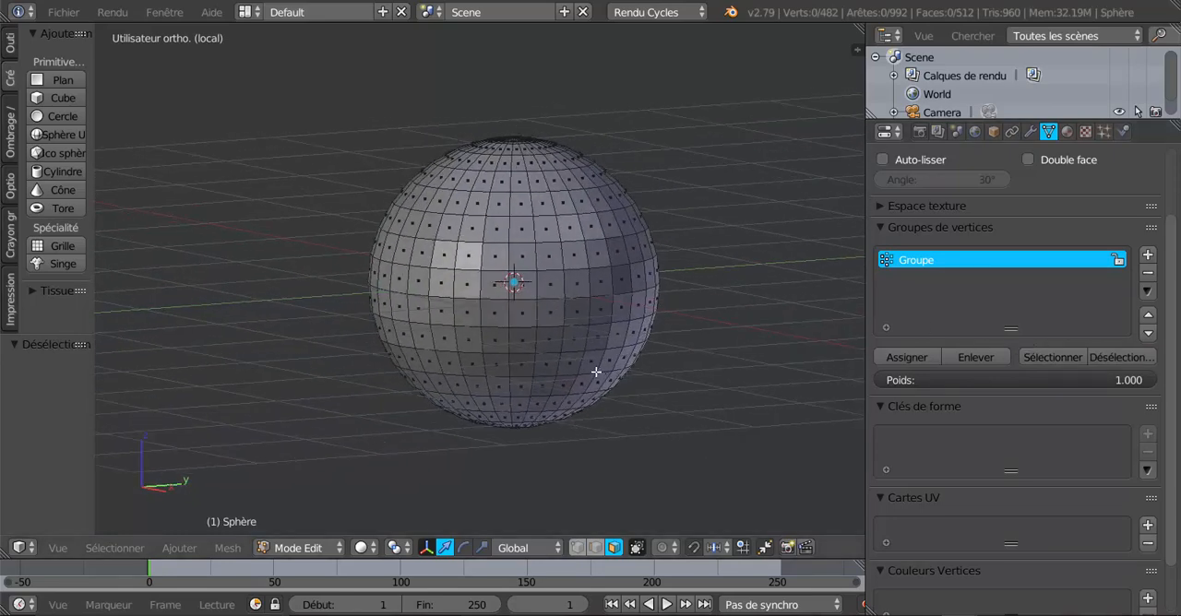
pyautogui.moveTo(612, 398); pyautogui.dragTo(595, 390, button='middle')
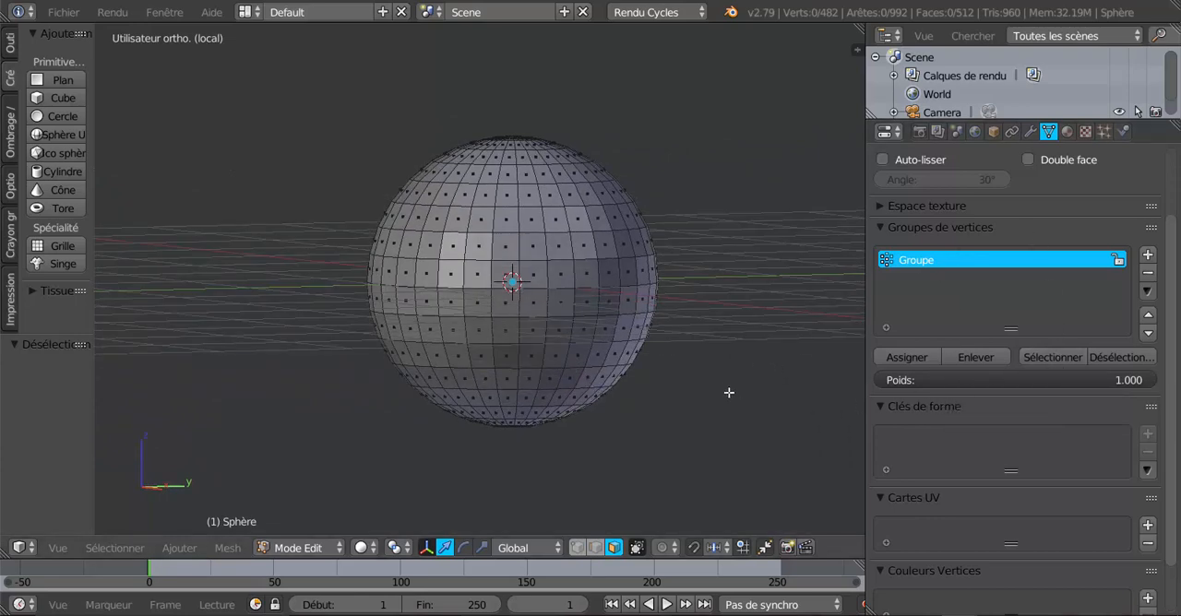
pyautogui.moveTo(695, 406); pyautogui.dragTo(686, 409, button='middle')
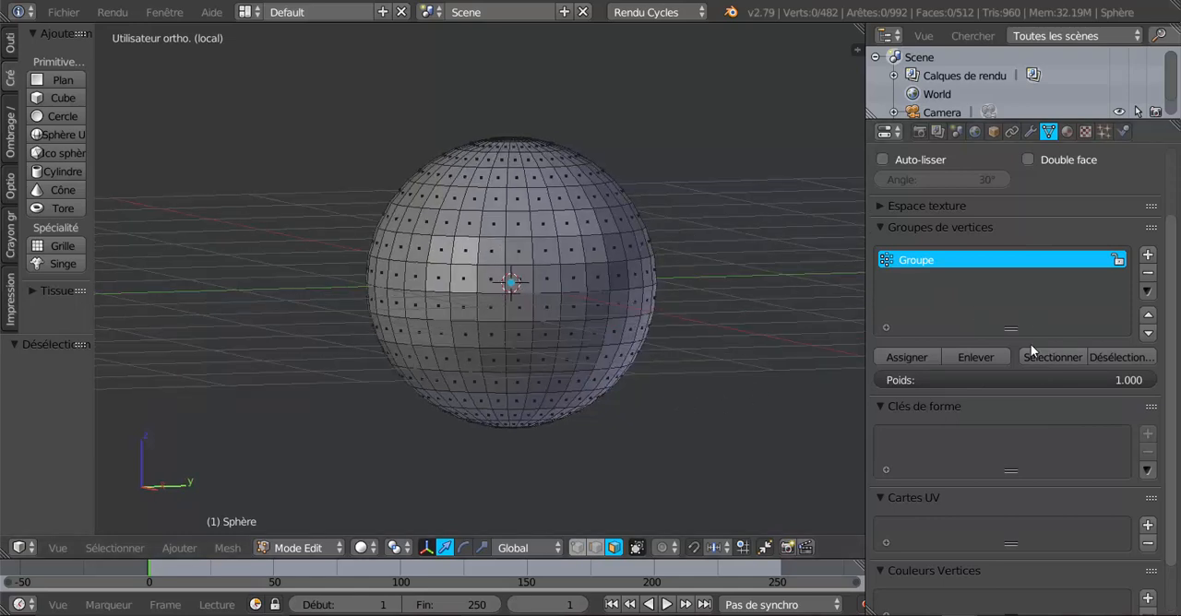
pyautogui.click(1148, 256)
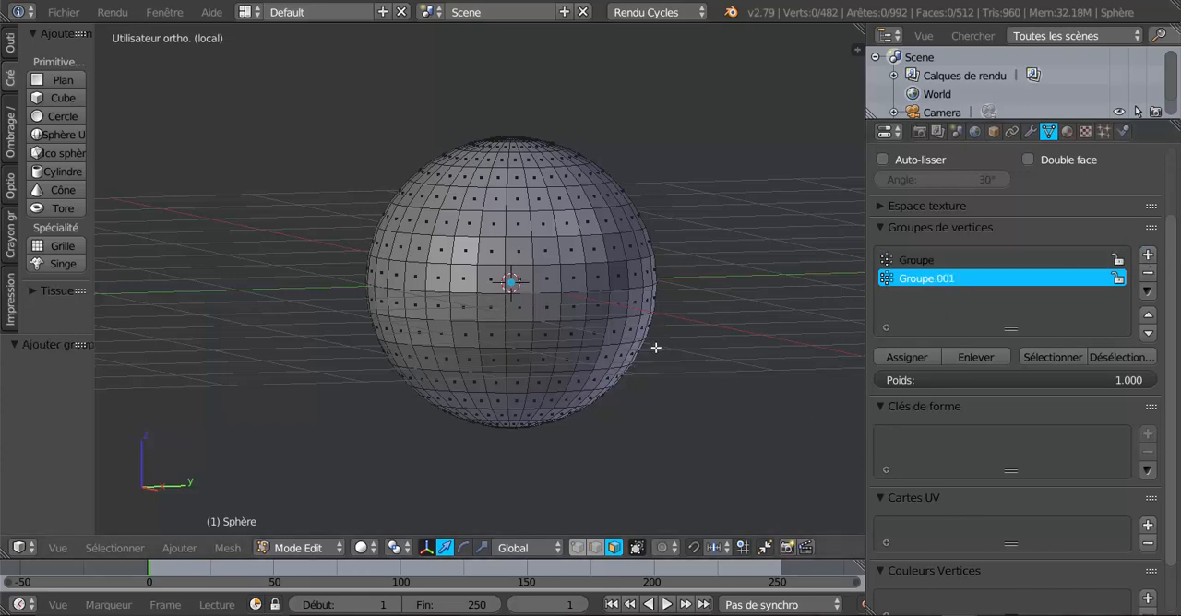
pyautogui.press('c')
pyautogui.moveTo(554, 216); pyautogui.dragTo(531, 360)
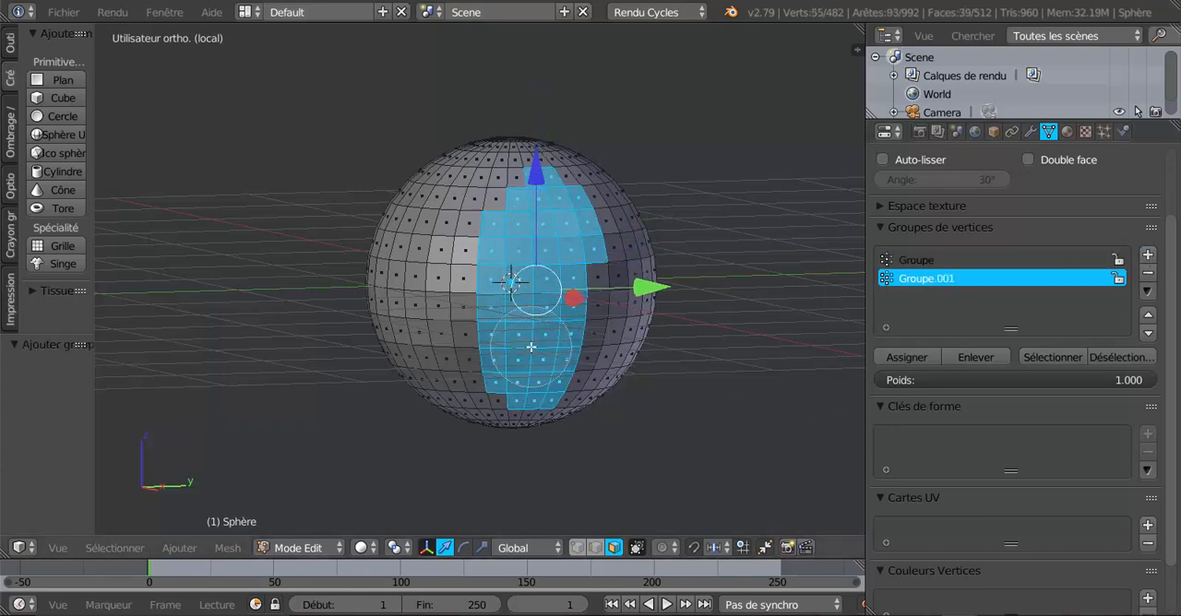
pyautogui.rightClick(531, 346)
pyautogui.click(918, 356)
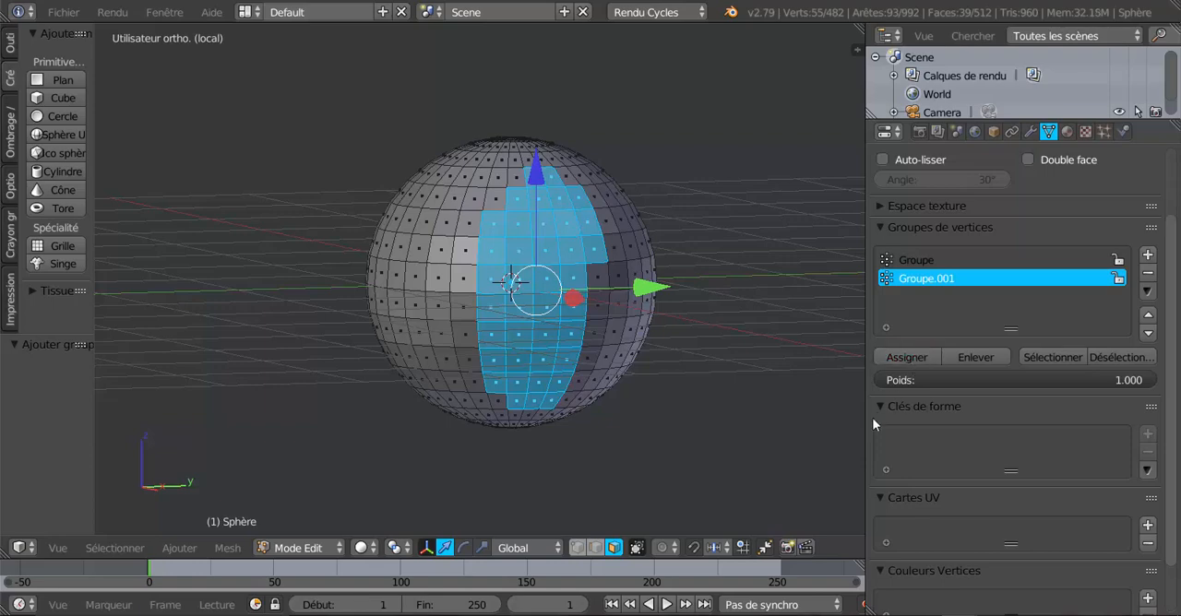
# Add a third vertex group and assign a separate horizontal patch of faces along the sphere's side to it.
pyautogui.click(1148, 255)
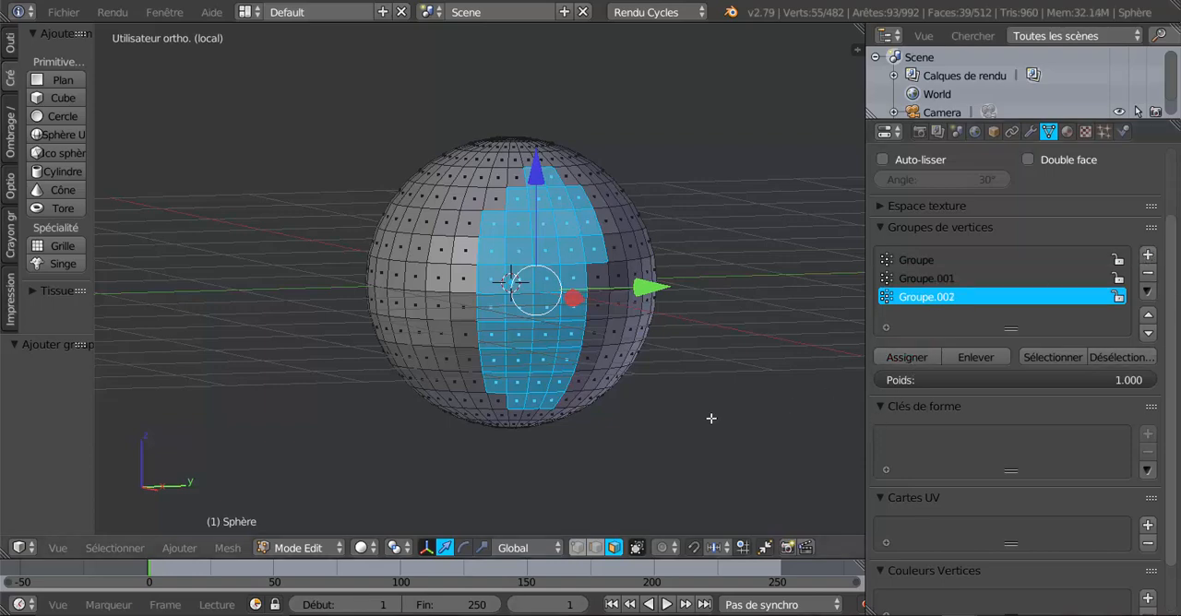
pyautogui.moveTo(741, 435); pyautogui.dragTo(605, 427, button='middle')
pyautogui.press('a')
pyautogui.press('c')
pyautogui.moveTo(524, 298); pyautogui.dragTo(641, 294)
pyautogui.rightClick(688, 359)
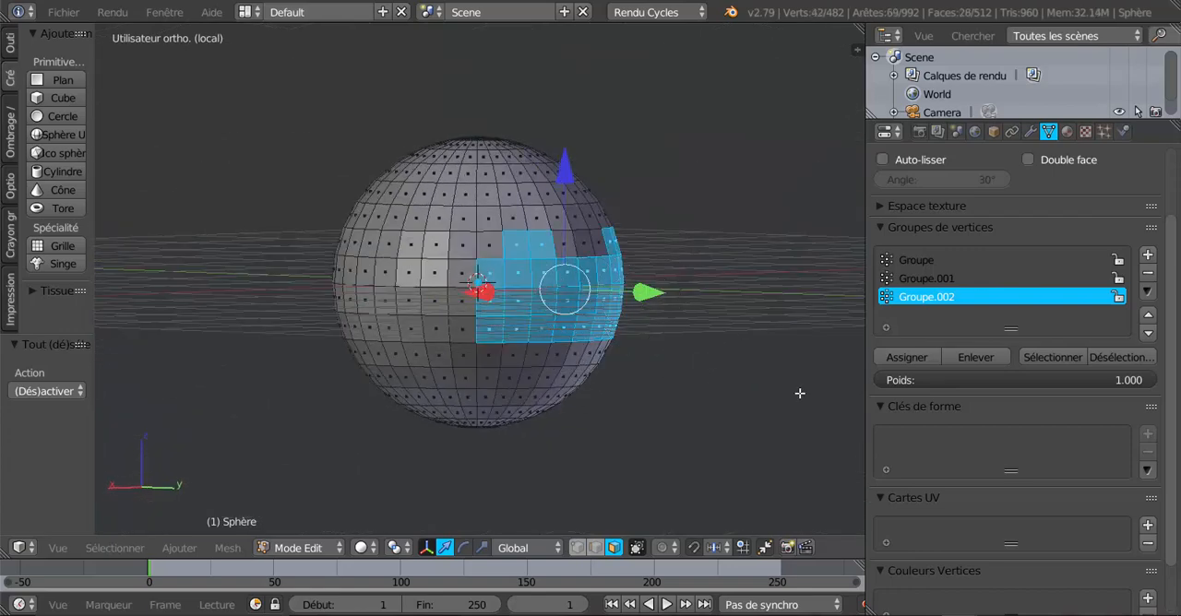
pyautogui.click(906, 359)
# Clear the selection and select the faces of Groupe, Groupe.001 and Groupe.002 in turn, inspecting them around the sphere.
pyautogui.moveTo(699, 427); pyautogui.dragTo(785, 393, button='middle')
pyautogui.click(940, 261)
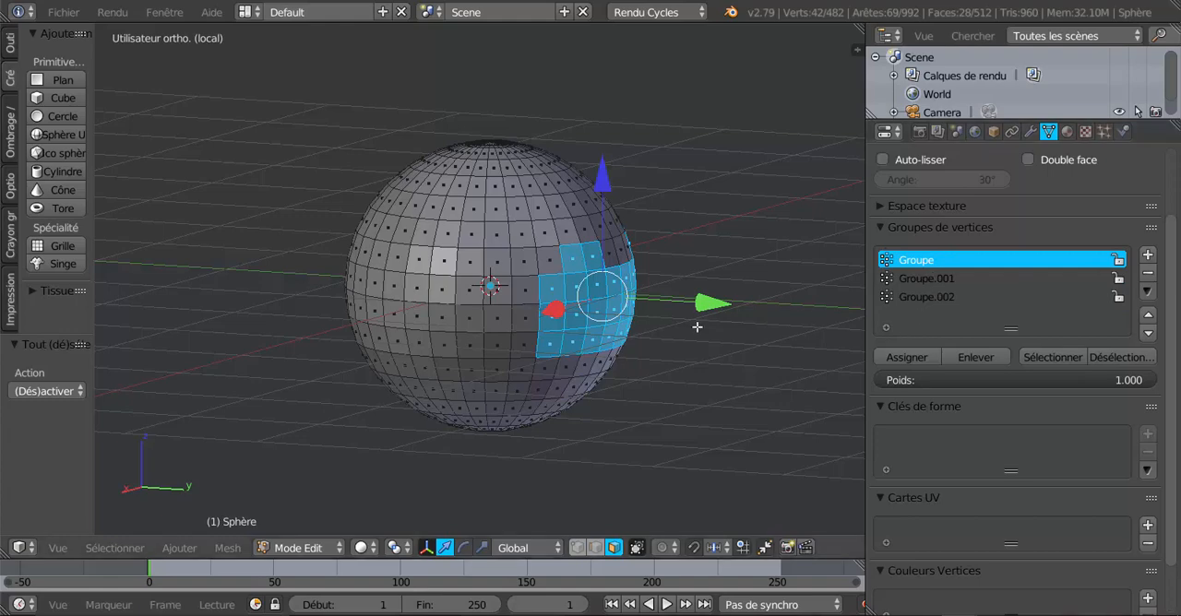
pyautogui.press('a')
pyautogui.moveTo(657, 404); pyautogui.dragTo(849, 414, button='middle')
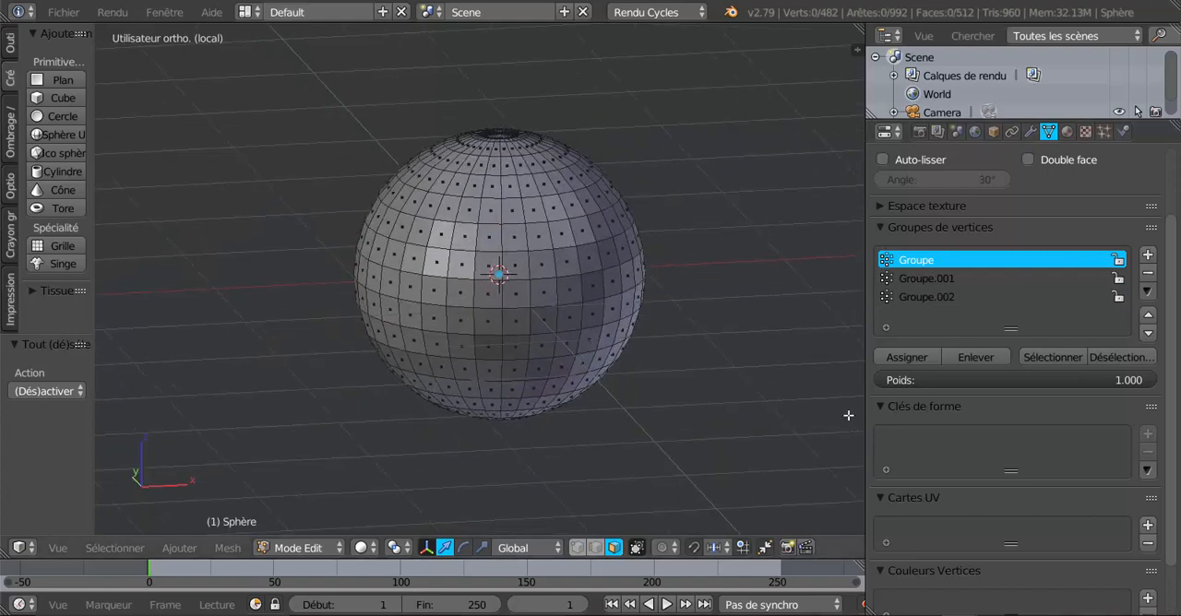
pyautogui.click(1050, 357)
pyautogui.click(939, 277)
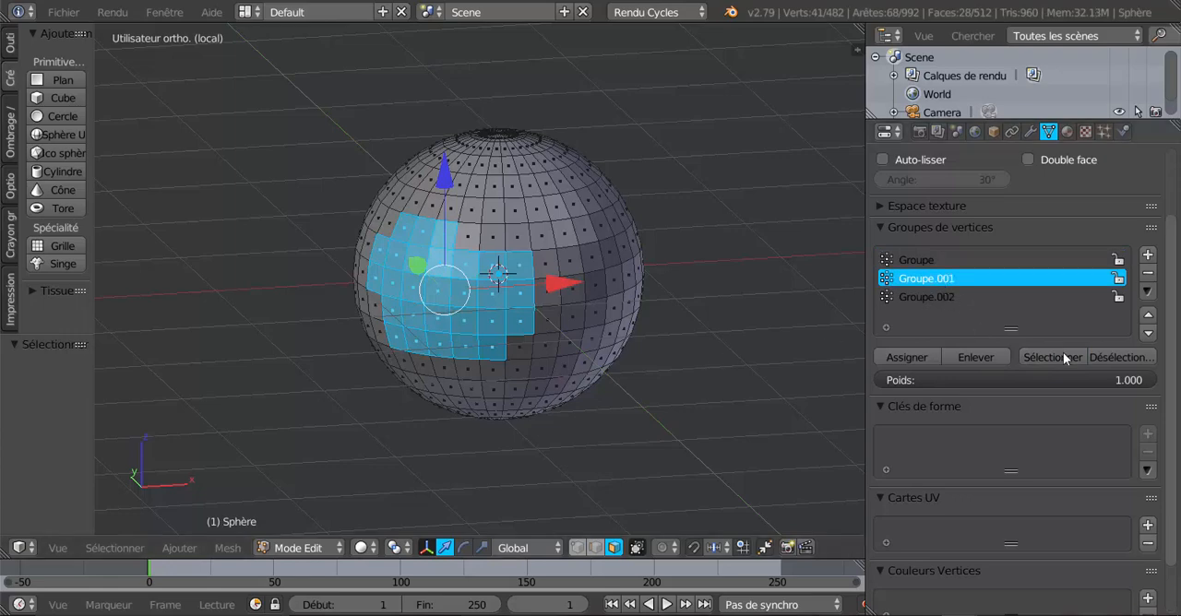
pyautogui.click(1056, 357)
pyautogui.moveTo(729, 390); pyautogui.dragTo(591, 392, button='middle')
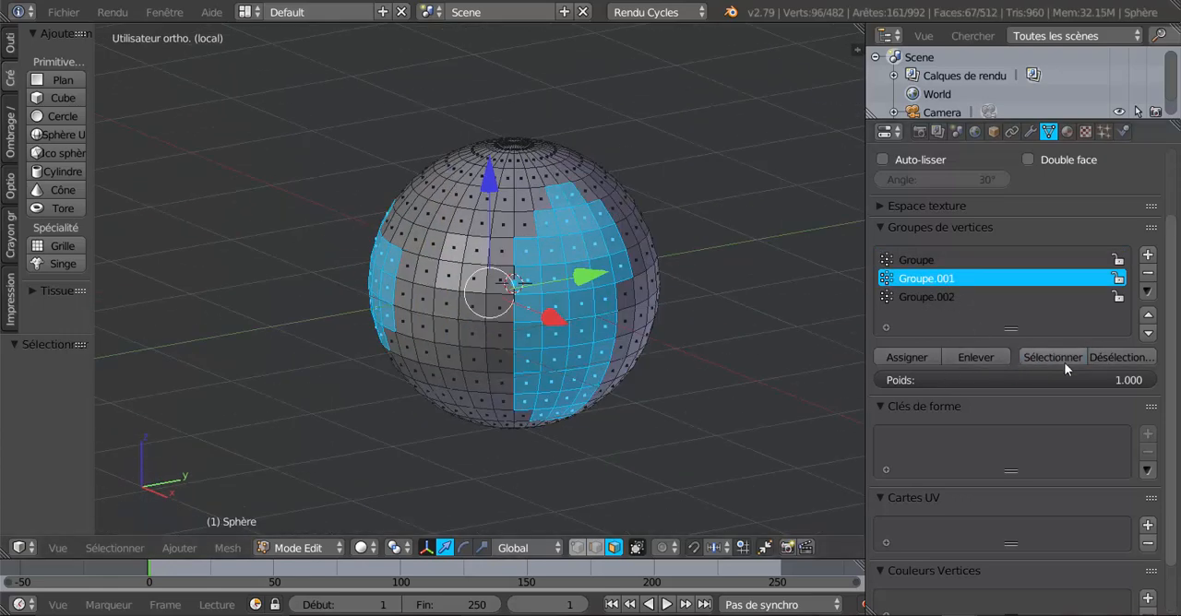
pyautogui.click(951, 295)
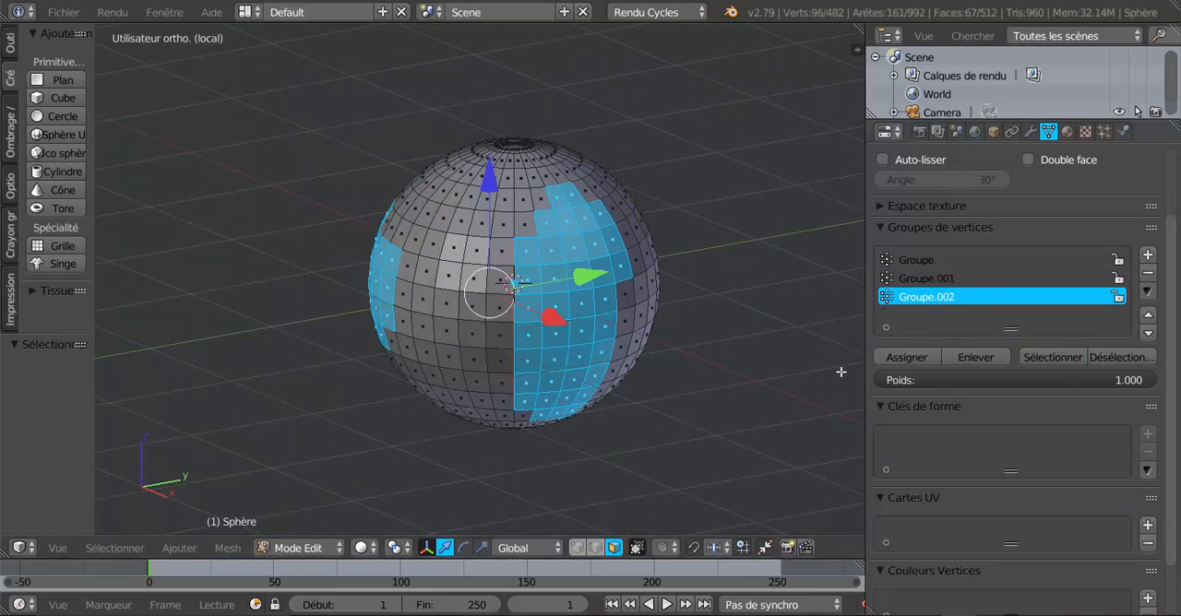
pyautogui.click(1052, 357)
pyautogui.moveTo(775, 370); pyautogui.dragTo(711, 365, button='middle')
pyautogui.moveTo(595, 375); pyautogui.dragTo(661, 349, button='middle')
pyautogui.scroll(2, 595, 350)
pyautogui.moveTo(471, 336); pyautogui.dragTo(504, 336, button='middle')
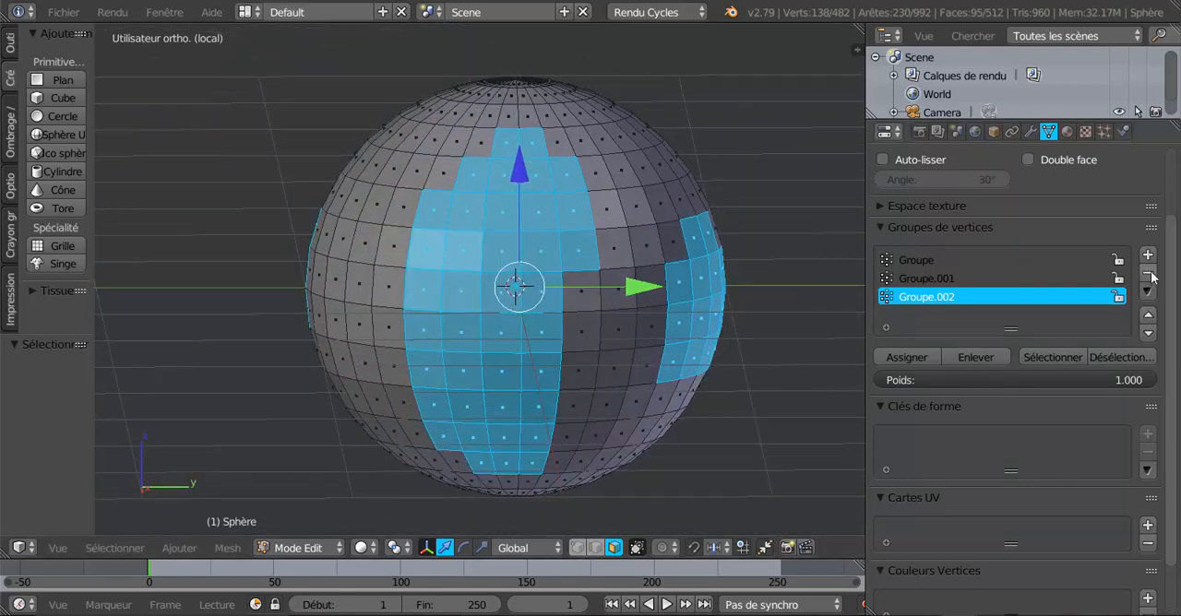
# Delete all three vertex groups and deselect every face of the sphere in Edit Mode.
pyautogui.click(1149, 274)
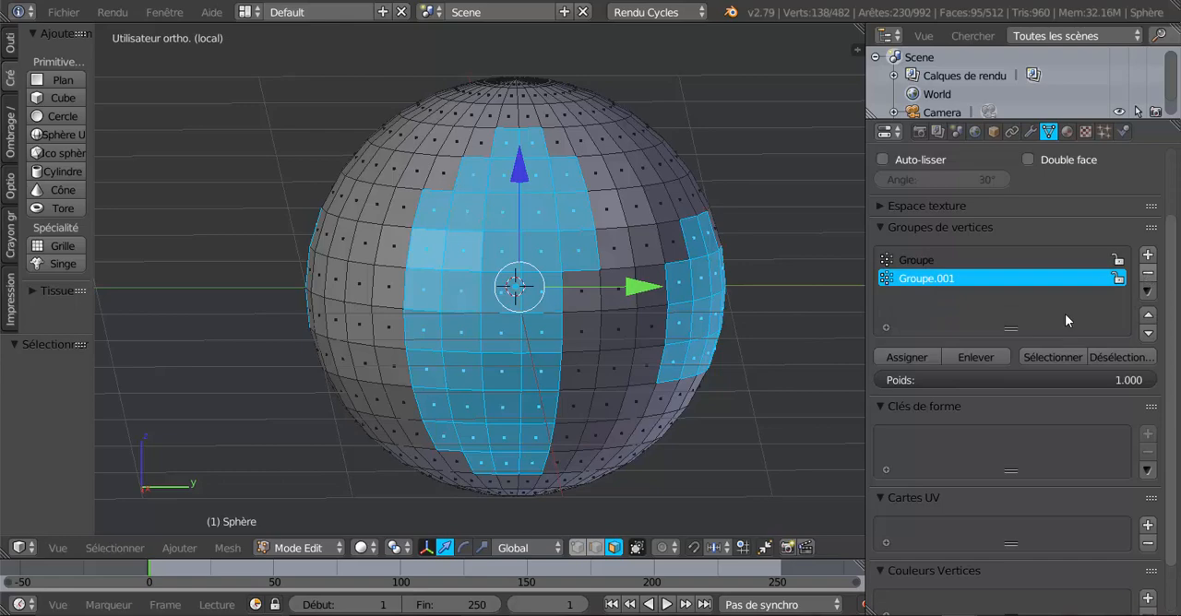
pyautogui.click(1148, 276)
pyautogui.click(1149, 276)
pyautogui.moveTo(665, 346); pyautogui.dragTo(633, 363, button='middle')
pyautogui.press('Tab')
pyautogui.press('Tab')
pyautogui.press('a')
pyautogui.scroll(-1, 626, 360)
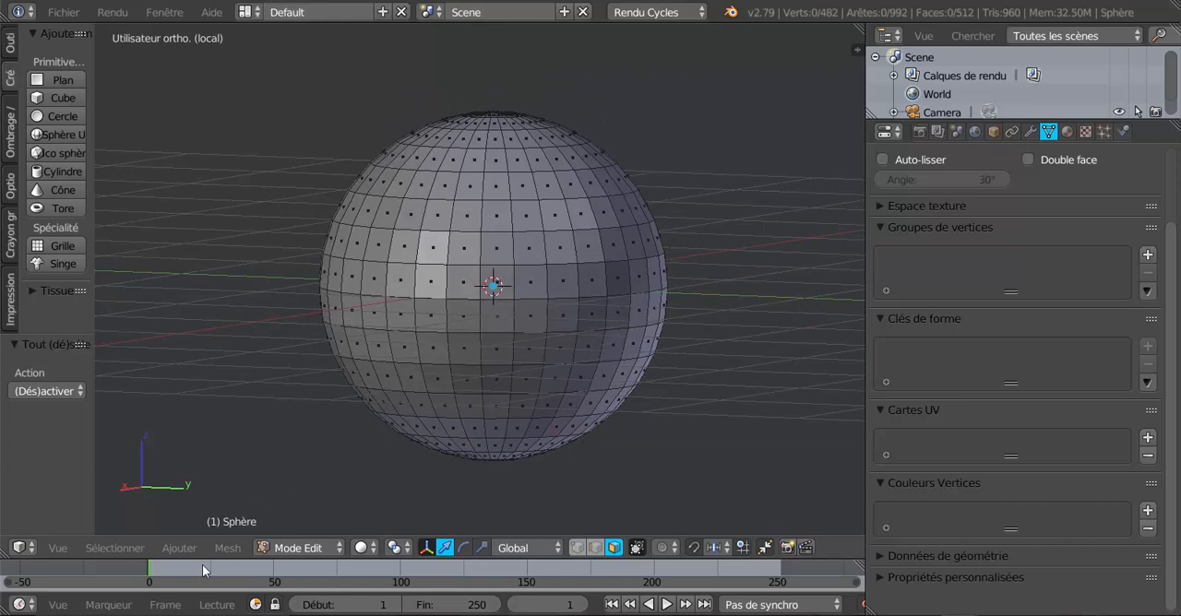
# Select all faces of the sphere and apply Checker Deselect to keep every second face selected.
pyautogui.press('a')
pyautogui.click(111, 549)
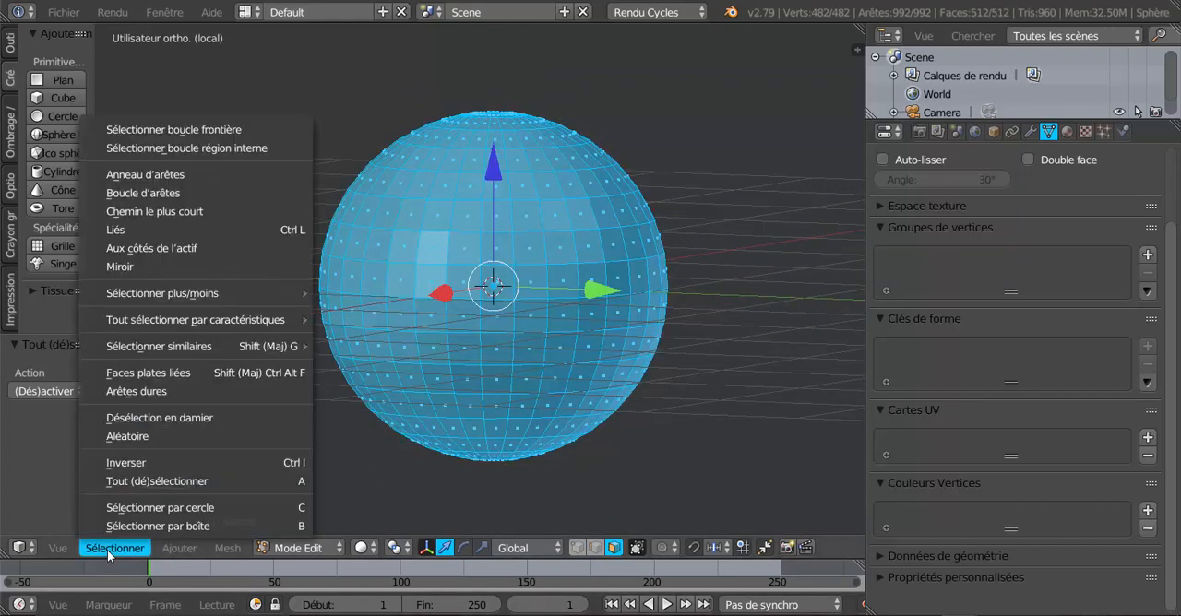
pyautogui.click(59, 550)
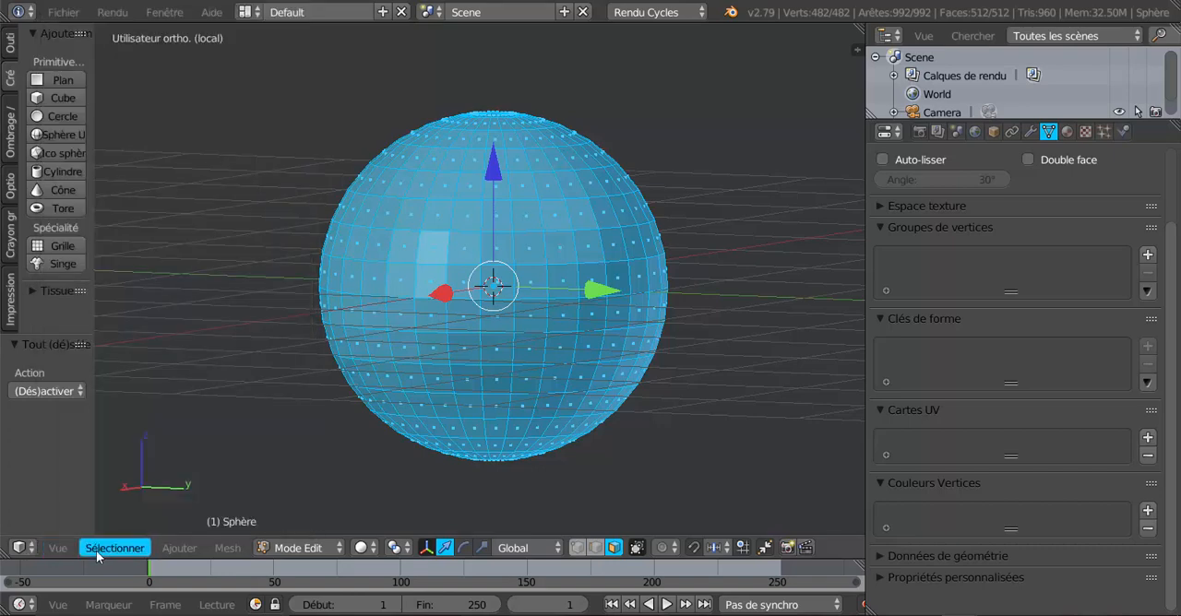
pyautogui.click(96, 550)
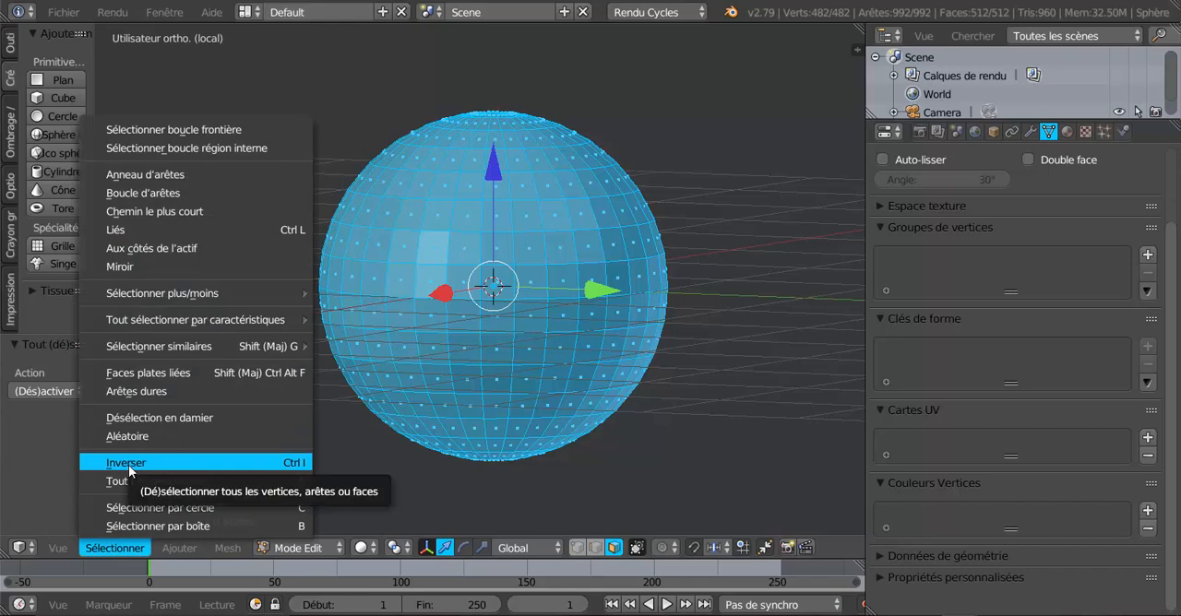
pyautogui.click(210, 415)
pyautogui.scroll(1, 678, 436)
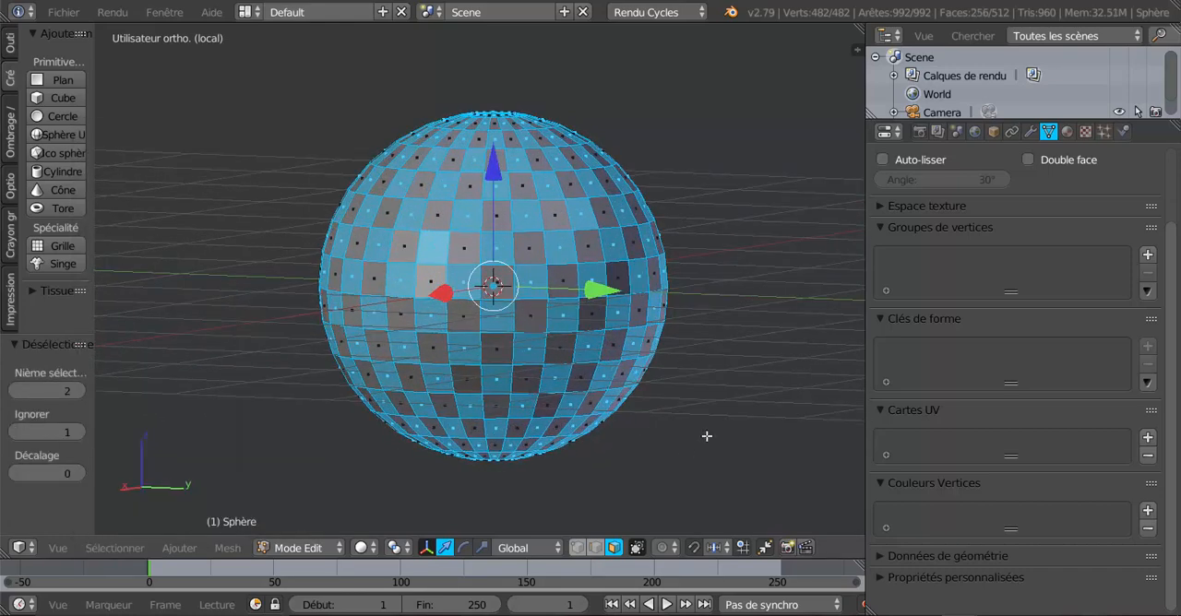
# Inset the checker-selected faces by 0.01 and extrude them outward with a scale of 1.229.
pyautogui.press('i')
pyautogui.click(707, 436)
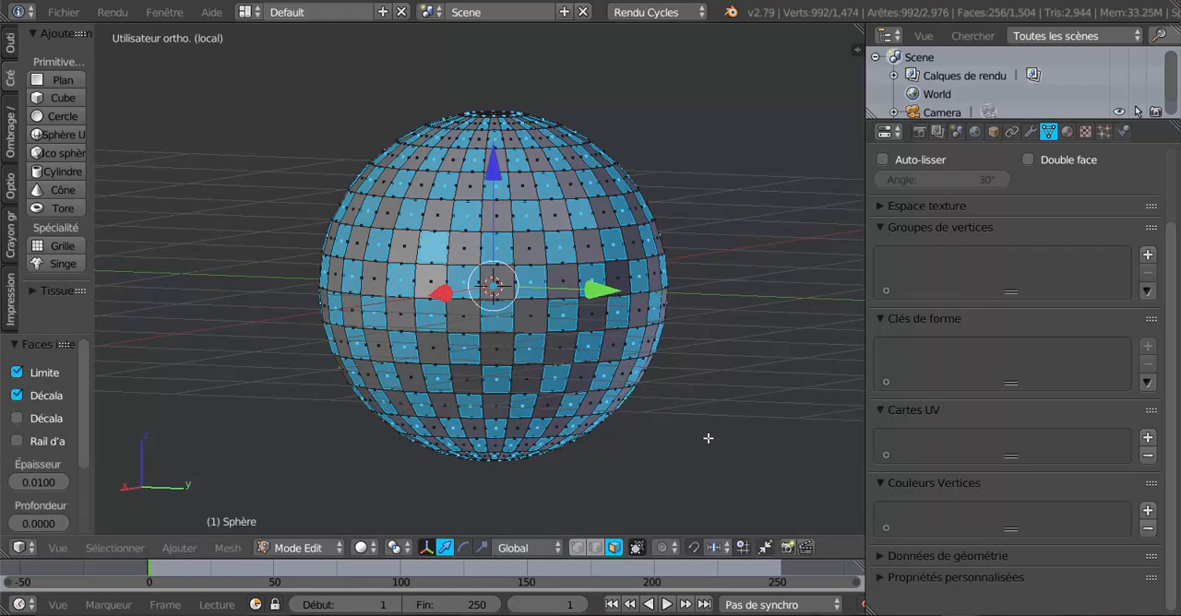
pyautogui.press('e')
pyautogui.press('s')
pyautogui.click(762, 467)
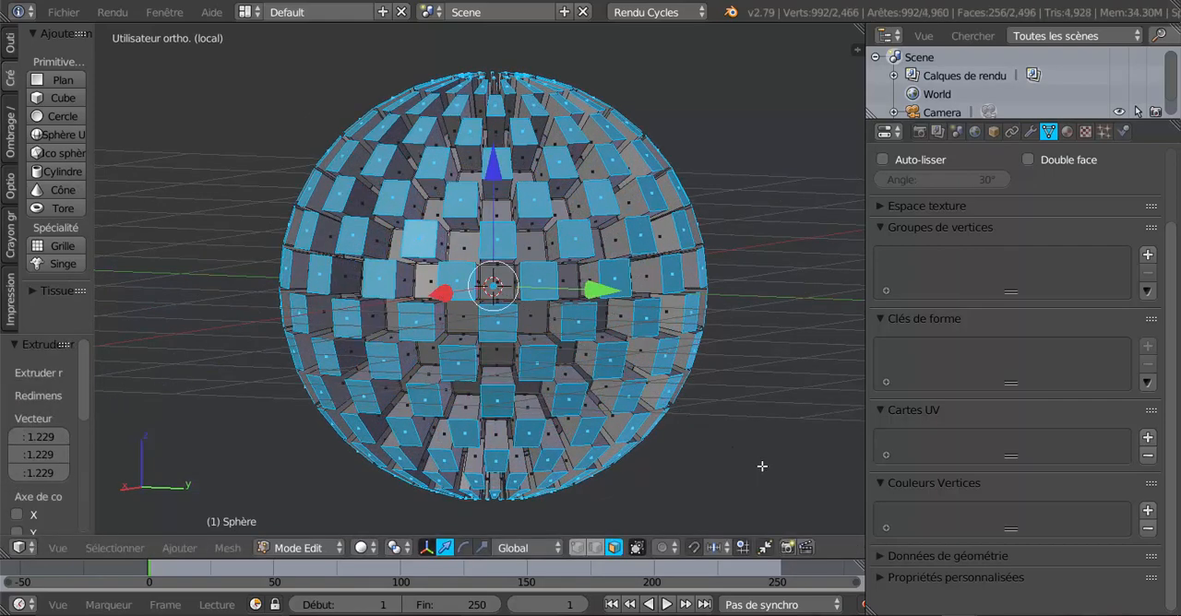
# Set the pivot point to individual origins and scale the selected faces by 0.215 to form spikes.
pyautogui.click(361, 548)
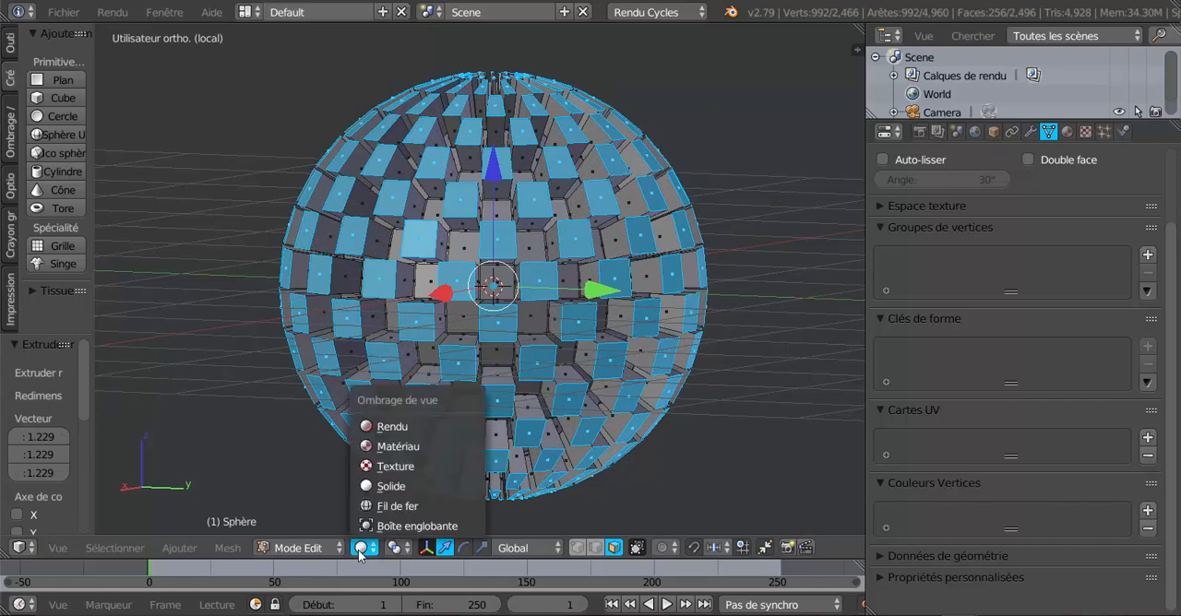
pyautogui.click(227, 548)
pyautogui.moveTo(186, 551)
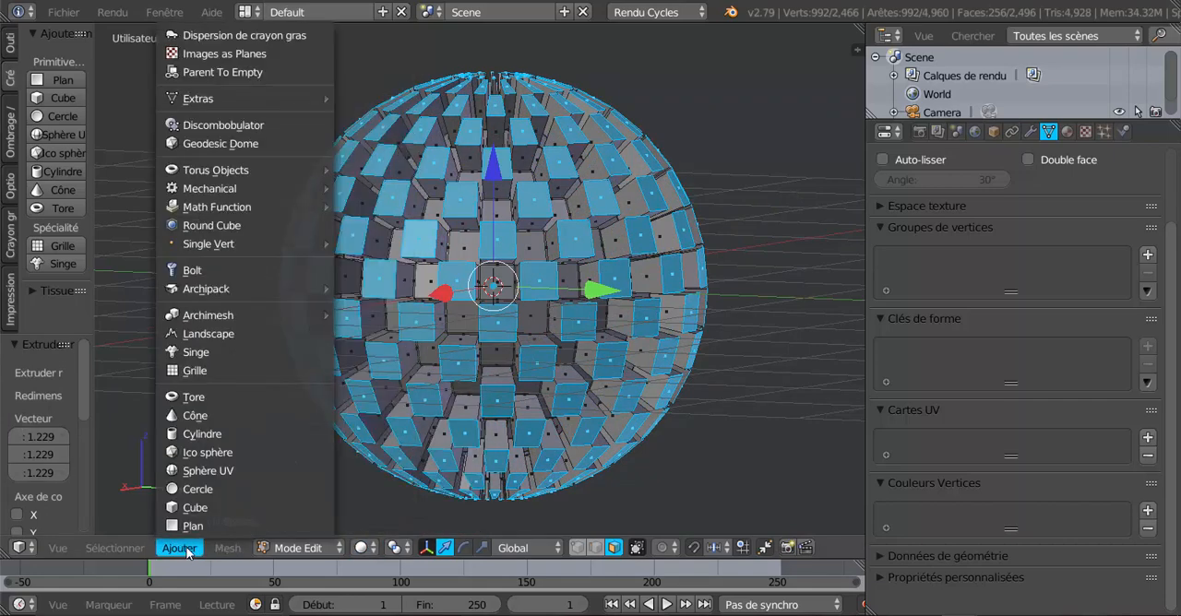
pyautogui.click(363, 550)
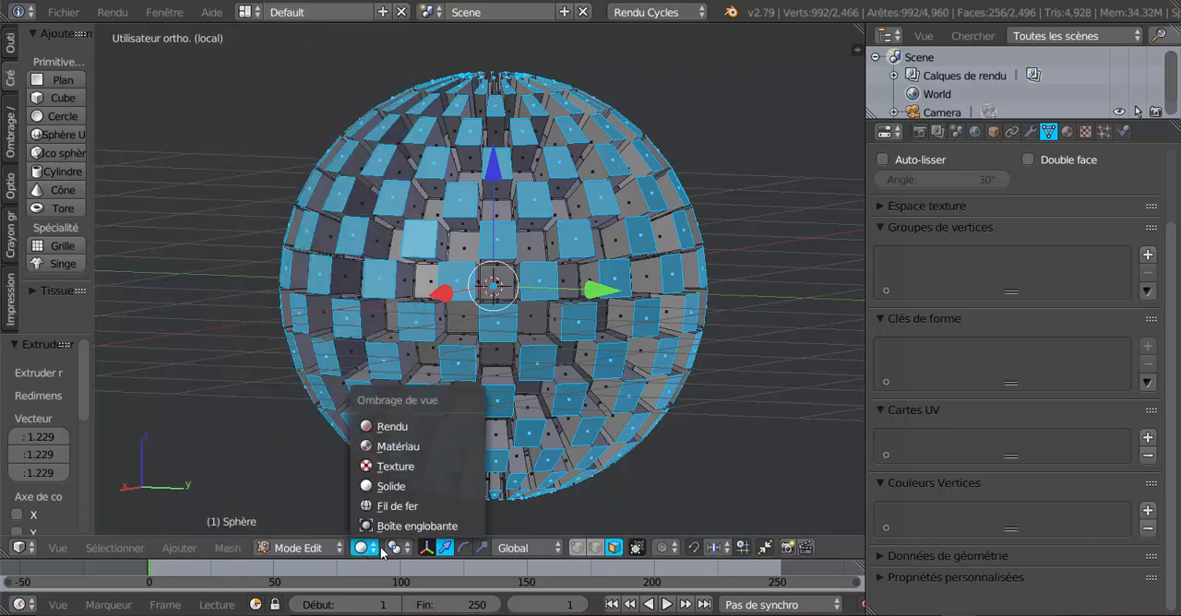
pyautogui.click(395, 548)
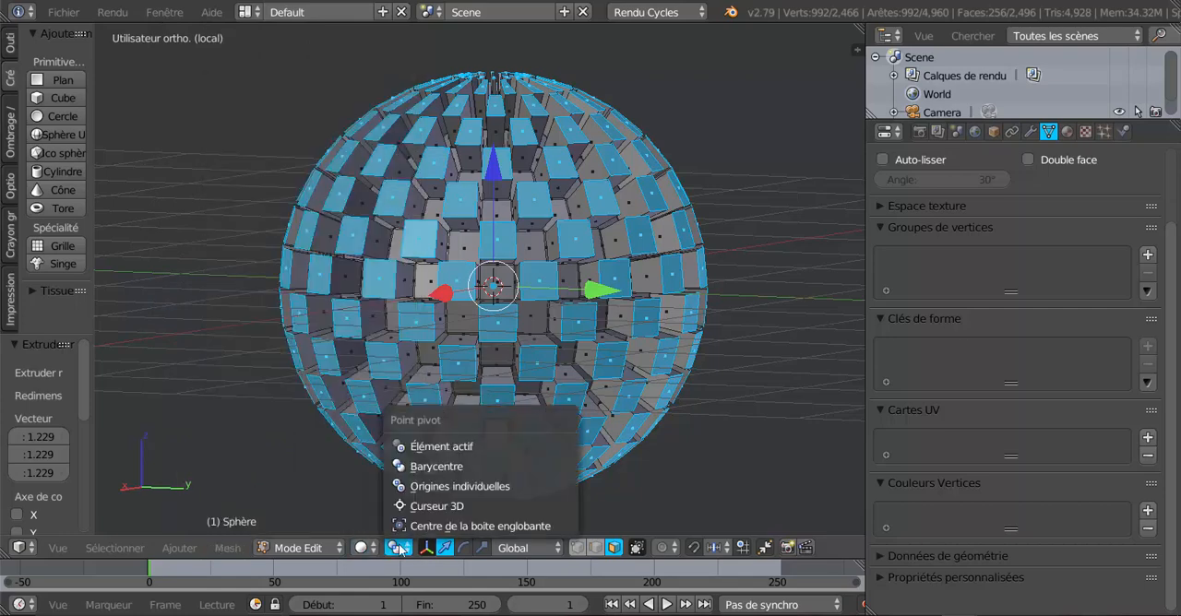
pyautogui.click(440, 486)
pyautogui.press('s')
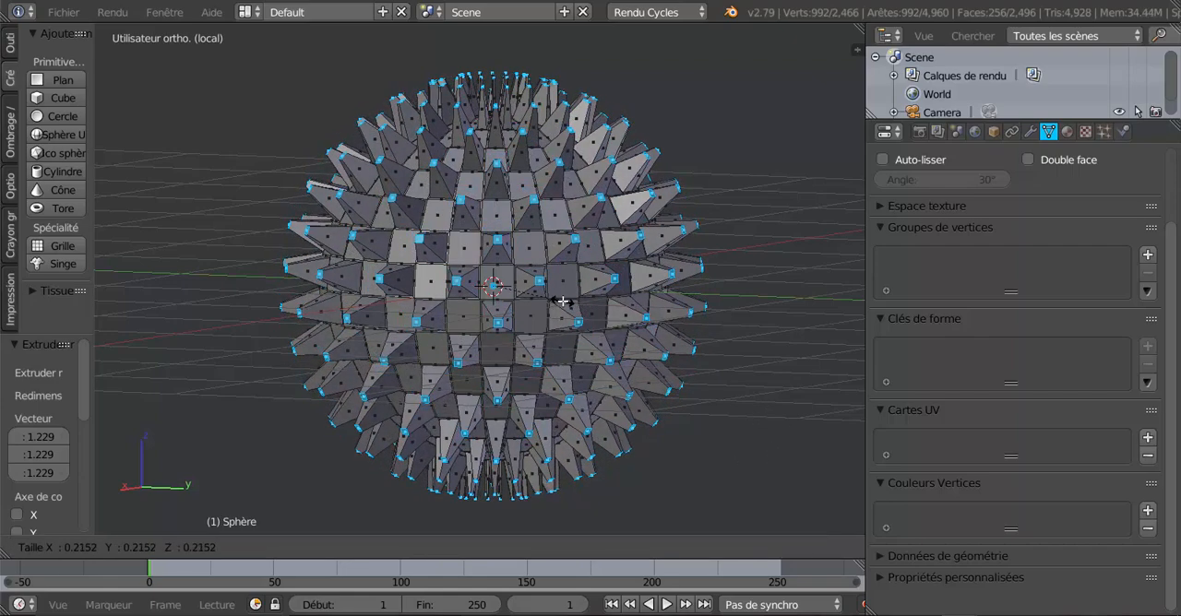
pyautogui.click(541, 311)
# Create a vertex group on the sphere and assign the selected spike-tip faces to it.
pyautogui.moveTo(541, 311); pyautogui.dragTo(454, 401, button='middle')
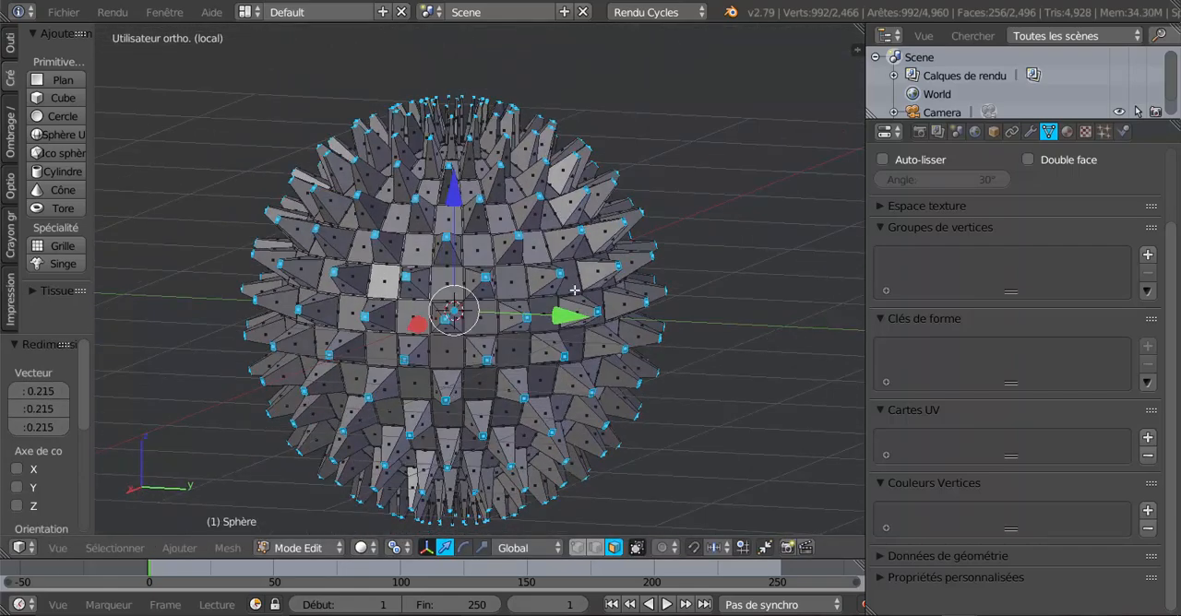
pyautogui.scroll(8, 574, 289)
pyautogui.scroll(-7, 600, 395)
pyautogui.moveTo(737, 431); pyautogui.dragTo(764, 411, button='middle')
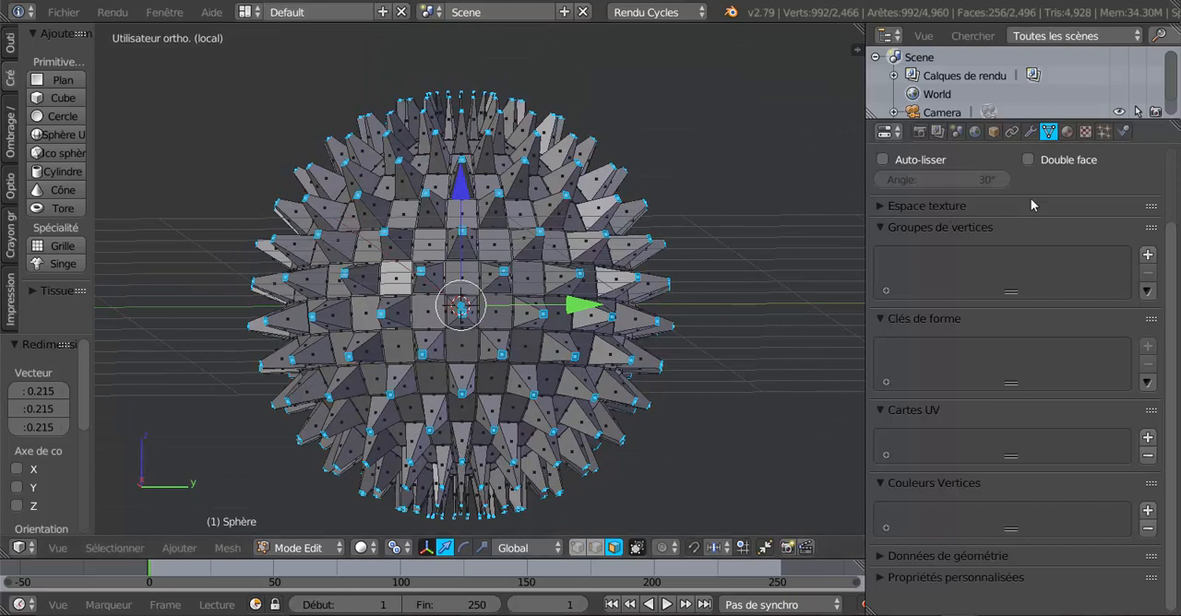
pyautogui.click(1148, 255)
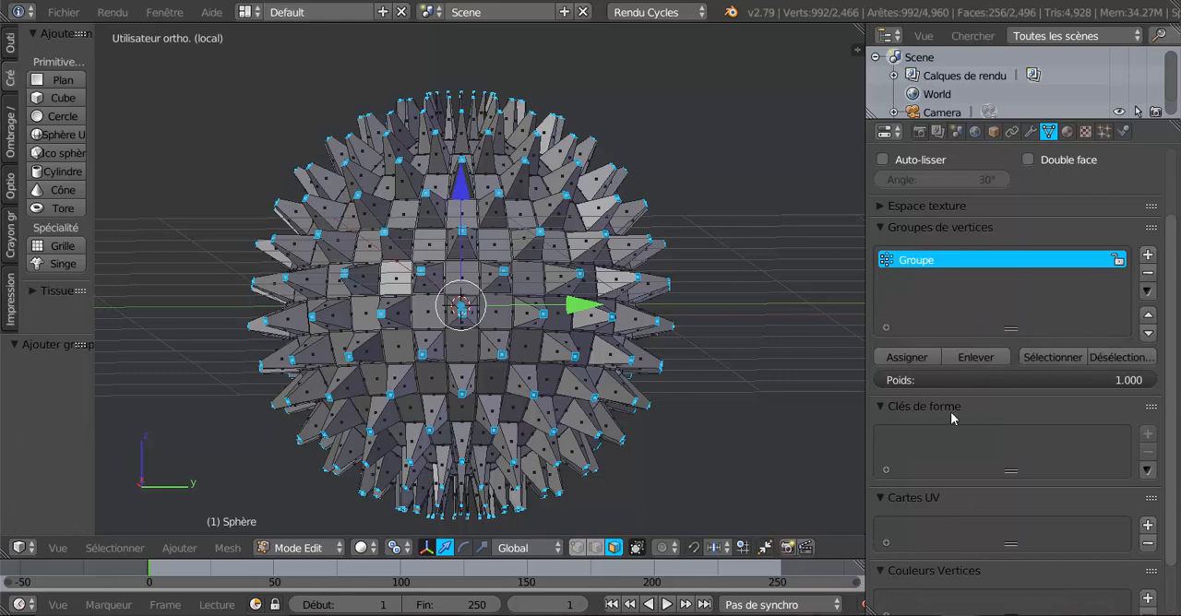
pyautogui.click(914, 360)
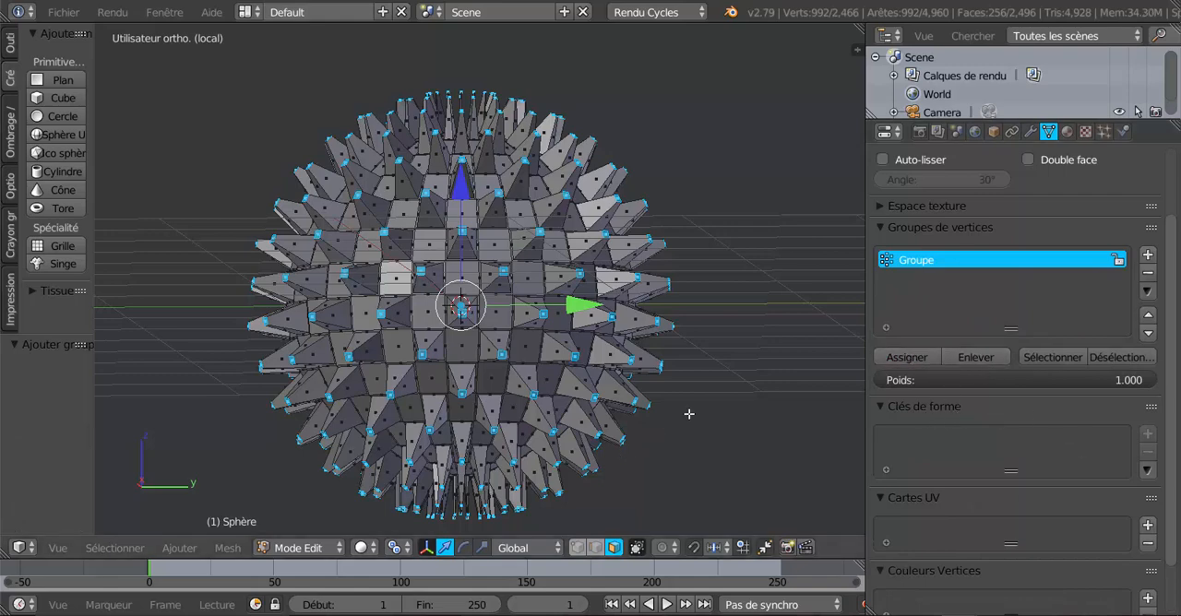
# Deselect every face in Edit Mode and recall the spike tips through the Groupe vertex group.
pyautogui.press('Tab')
pyautogui.moveTo(662, 423); pyautogui.dragTo(551, 439, button='middle')
pyautogui.press('Tab')
pyautogui.press('a')
pyautogui.moveTo(656, 344); pyautogui.dragTo(628, 372, button='middle')
pyautogui.keyDown('shift'); pyautogui.moveTo(633, 414); pyautogui.dragTo(671, 397, button='middle'); pyautogui.keyUp('shift')
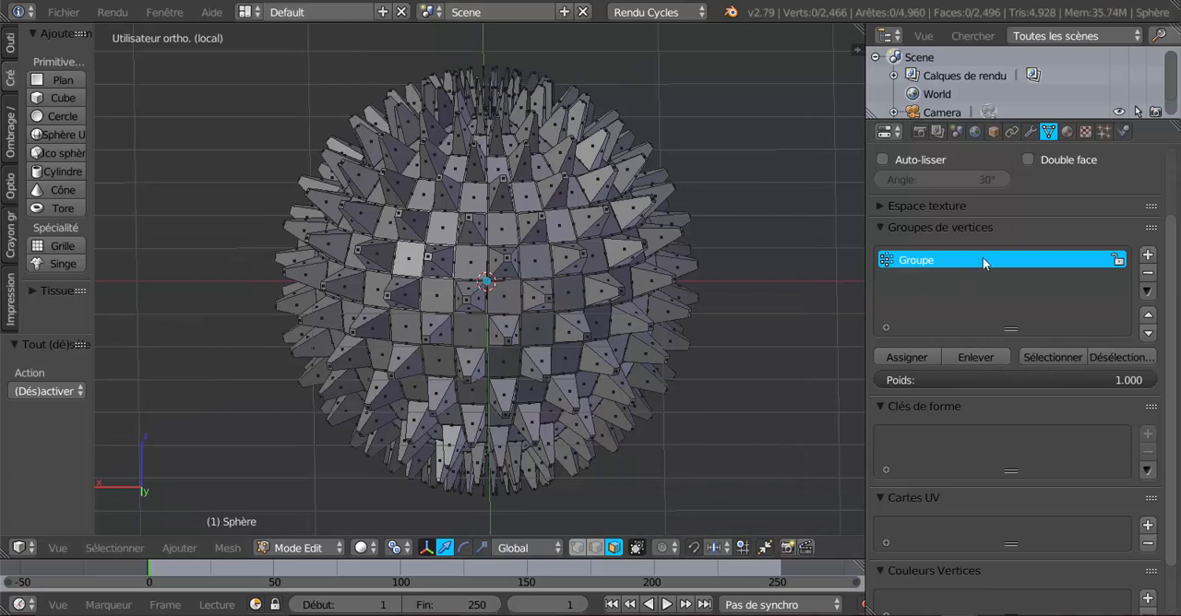
pyautogui.click(1056, 356)
# Clear the selection once more, inspect the spikes, and reselect the tip faces from the Groupe vertex group.
pyautogui.press('Tab')
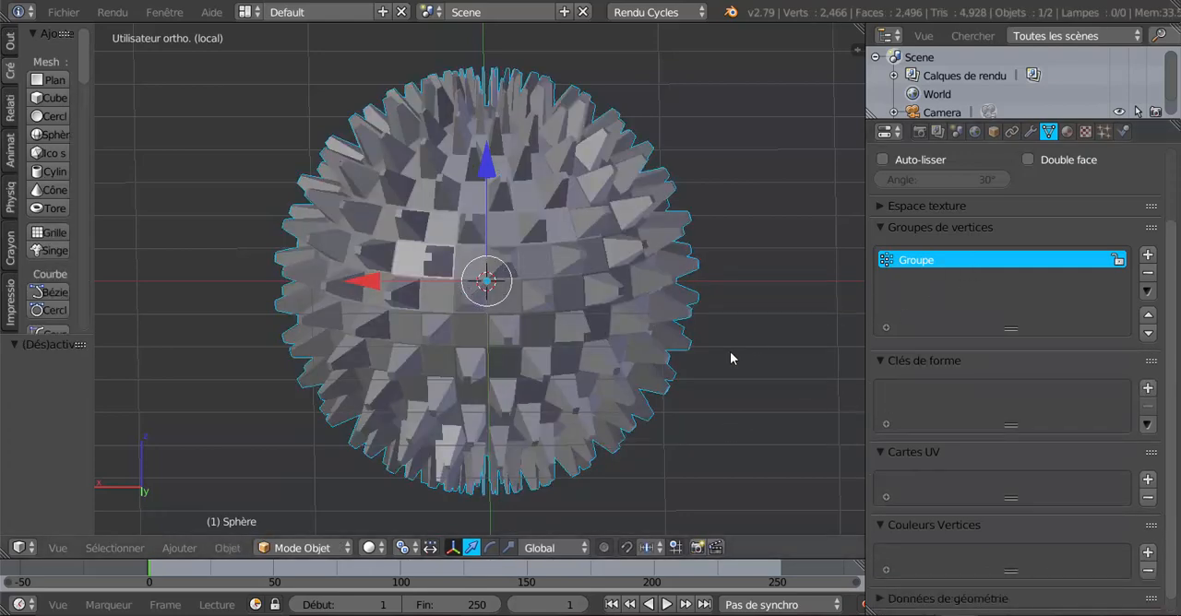
pyautogui.press('Tab')
pyautogui.press('a')
pyautogui.moveTo(655, 428); pyautogui.dragTo(590, 373, button='middle')
pyautogui.press('Tab')
pyautogui.press('Tab')
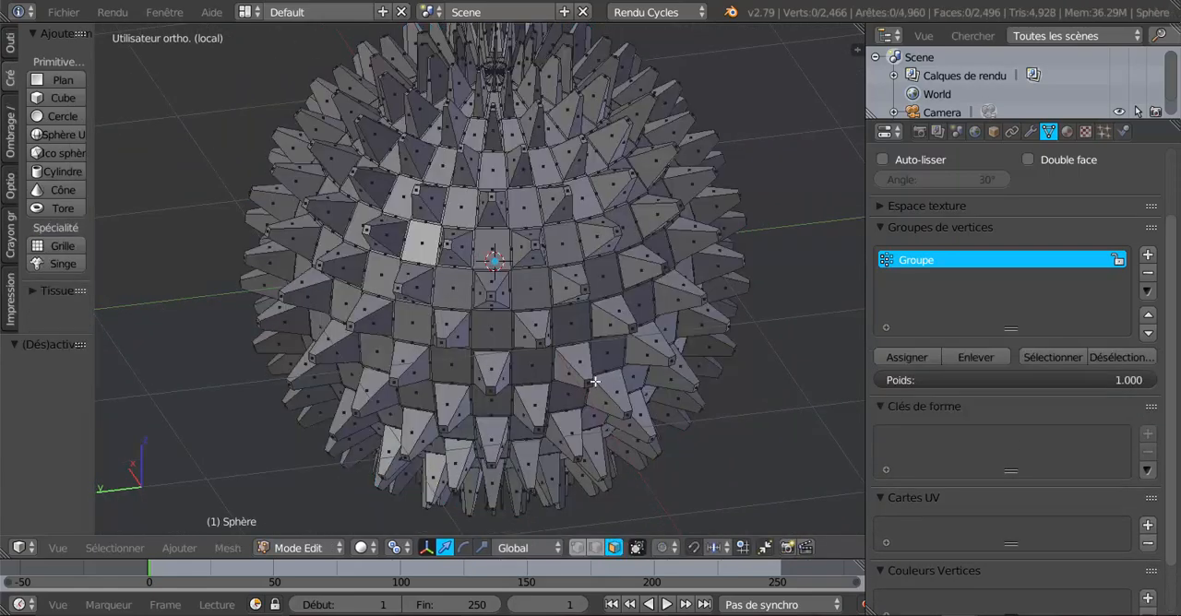
pyautogui.moveTo(668, 400)
pyautogui.mouseDown(button='middle')
pyautogui.moveTo(695, 381)
pyautogui.moveTo(679, 418)
pyautogui.mouseUp(button='middle')
pyautogui.scroll(1, 679, 418)
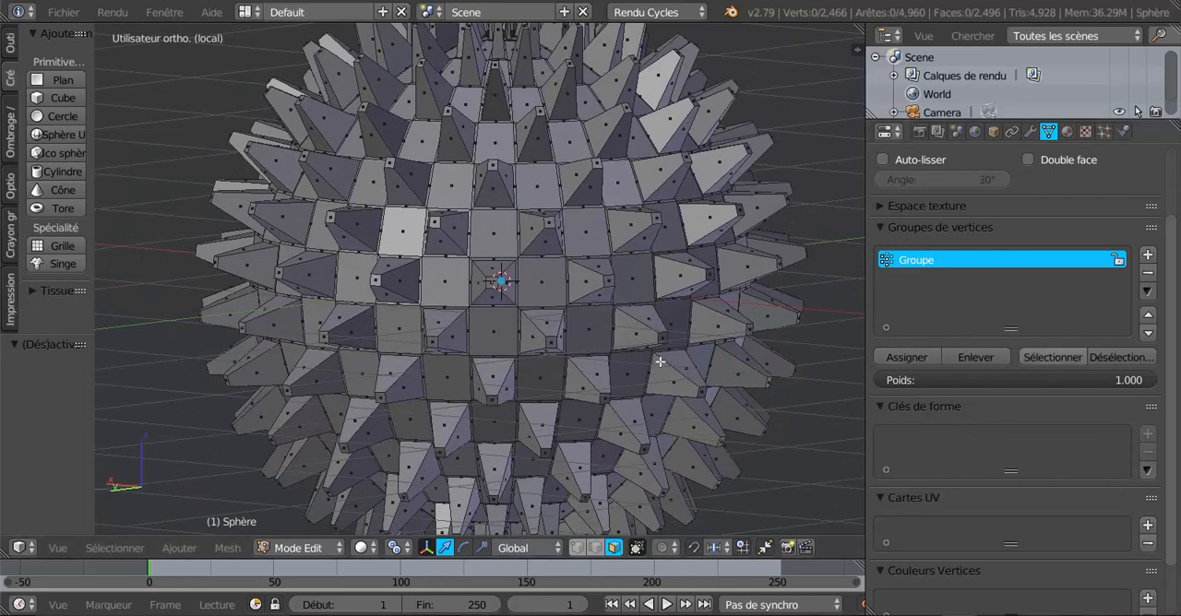
pyautogui.scroll(-2, 577, 225)
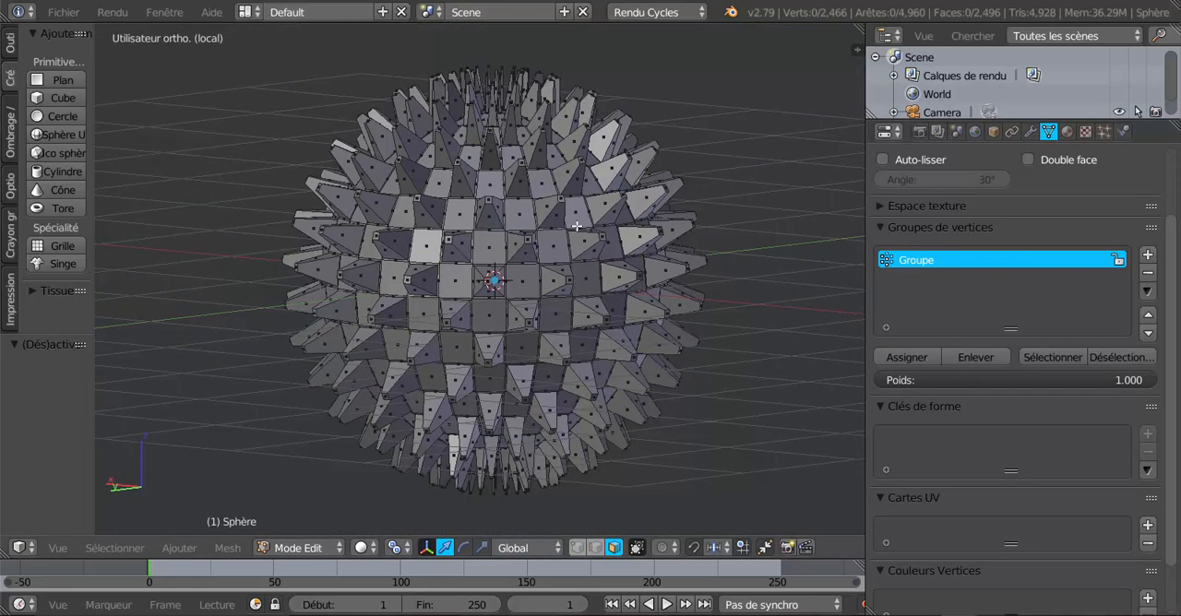
pyautogui.click(1057, 352)
# Scale the selected spike-tip faces by 2.75 around their individual origins to widen the spikes into blocks.
pyautogui.scroll(-2, 812, 406)
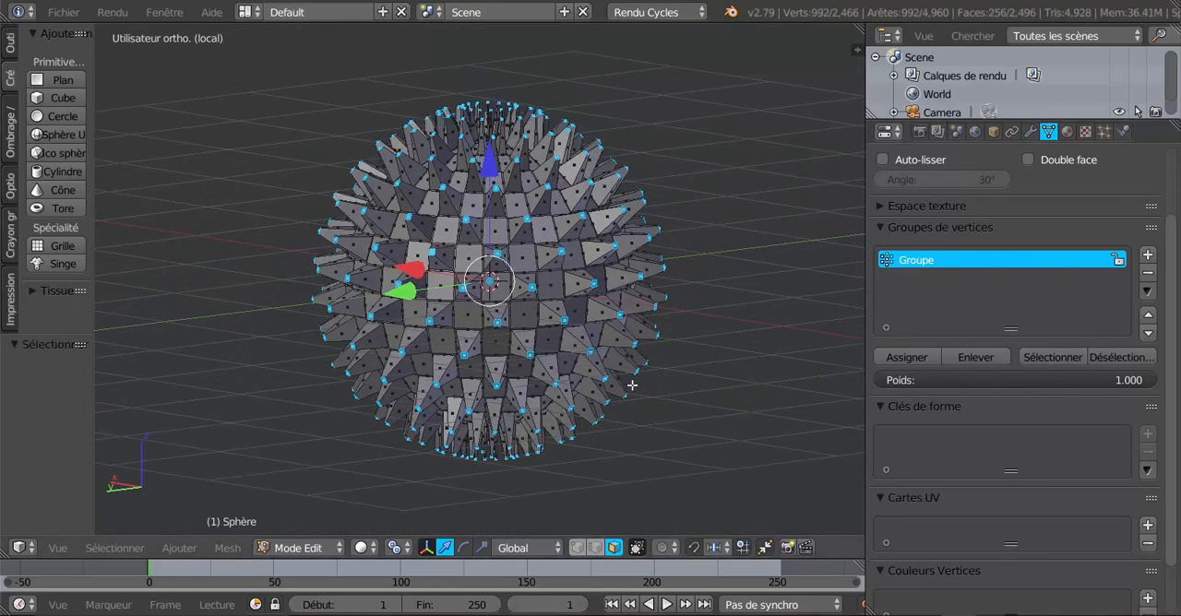
pyautogui.scroll(4, 581, 315)
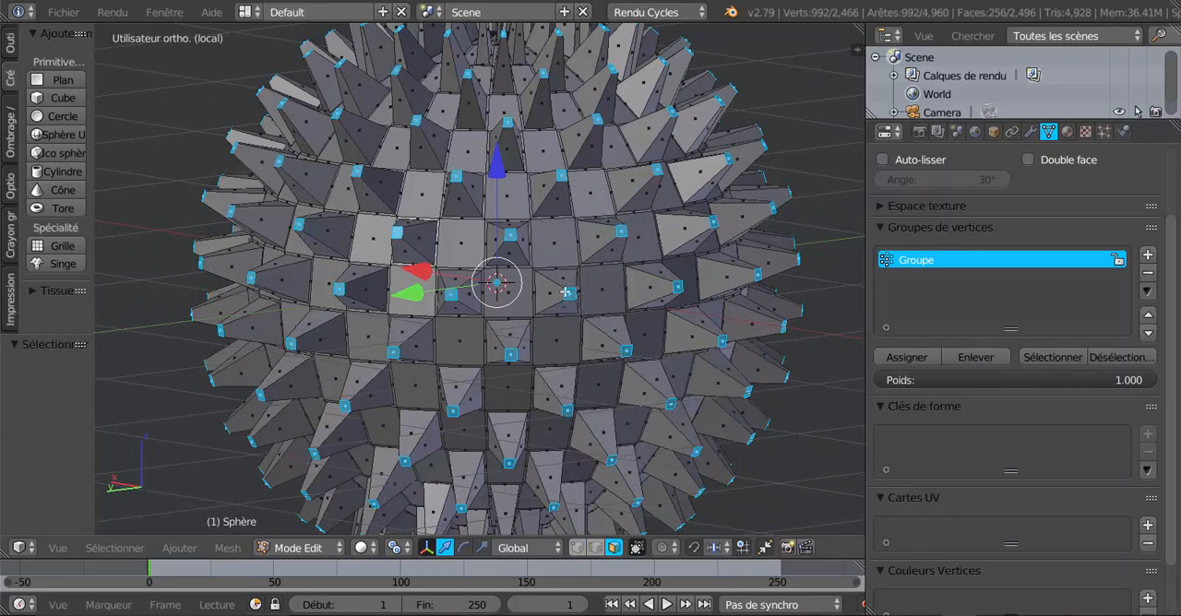
pyautogui.scroll(-4, 588, 334)
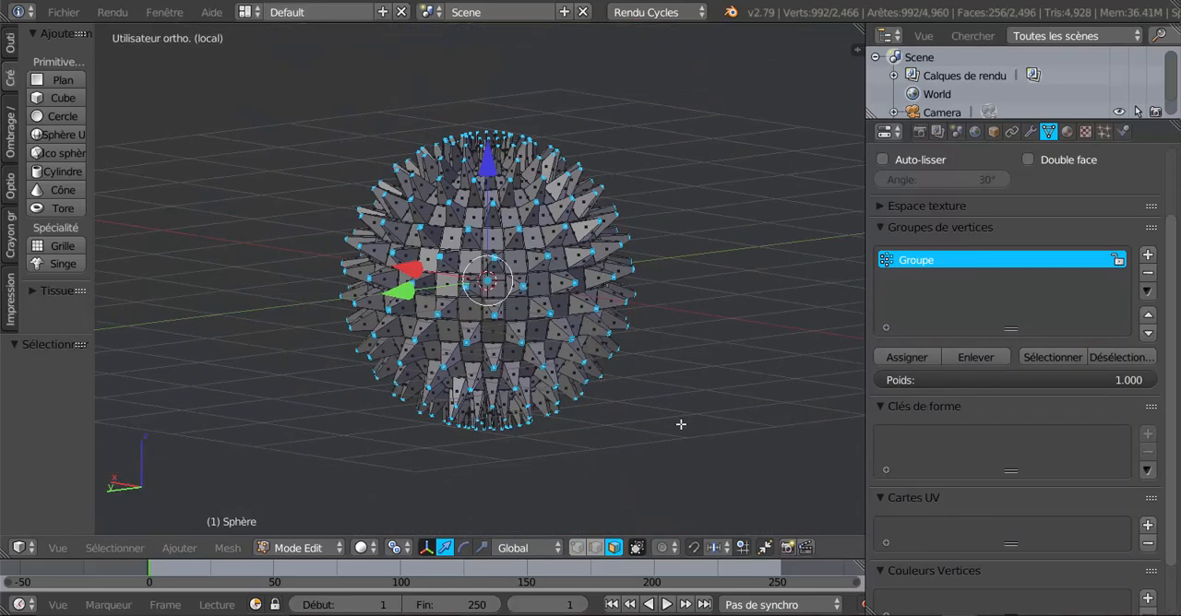
pyautogui.keyDown('shift'); pyautogui.moveTo(681, 424); pyautogui.dragTo(647, 422, button='middle'); pyautogui.keyUp('shift')
pyautogui.press('s')
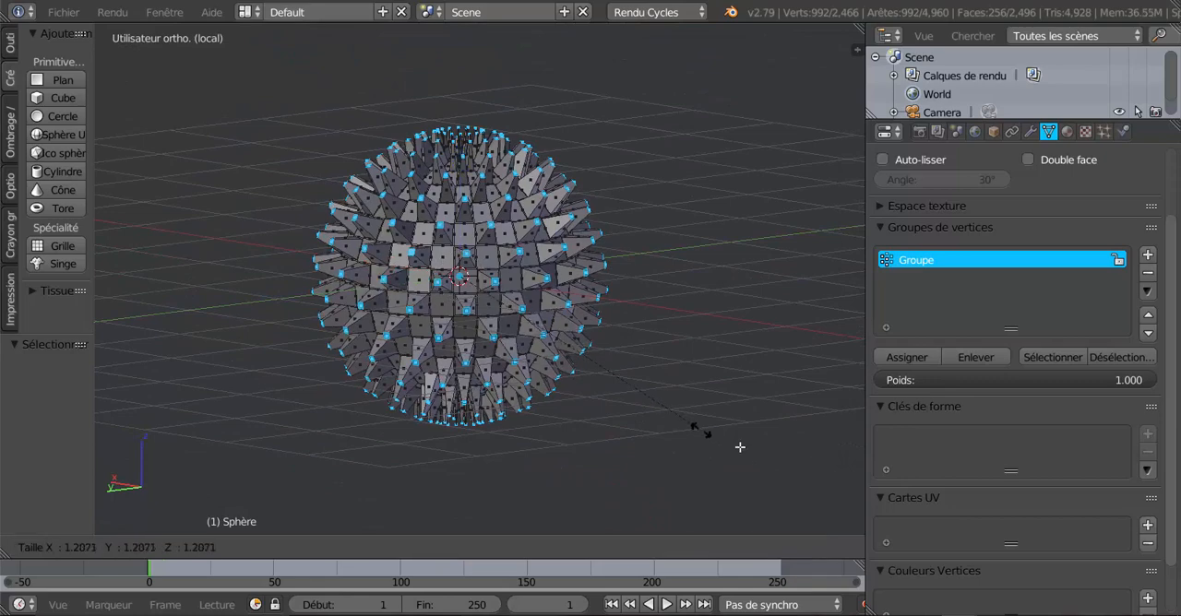
pyautogui.click(238, 129)
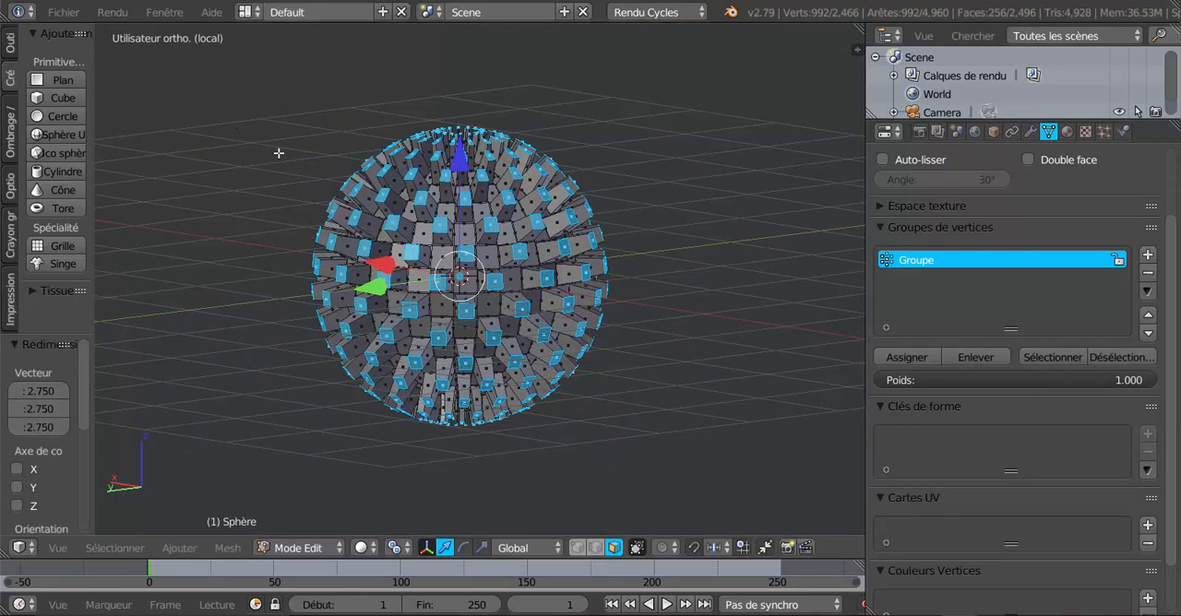
# Examine the widened blocks around the sphere in Object Mode and Edit Mode, both from afar and close up.
pyautogui.press('Tab')
pyautogui.moveTo(453, 242); pyautogui.dragTo(374, 212, button='middle')
pyautogui.scroll(2, 323, 156)
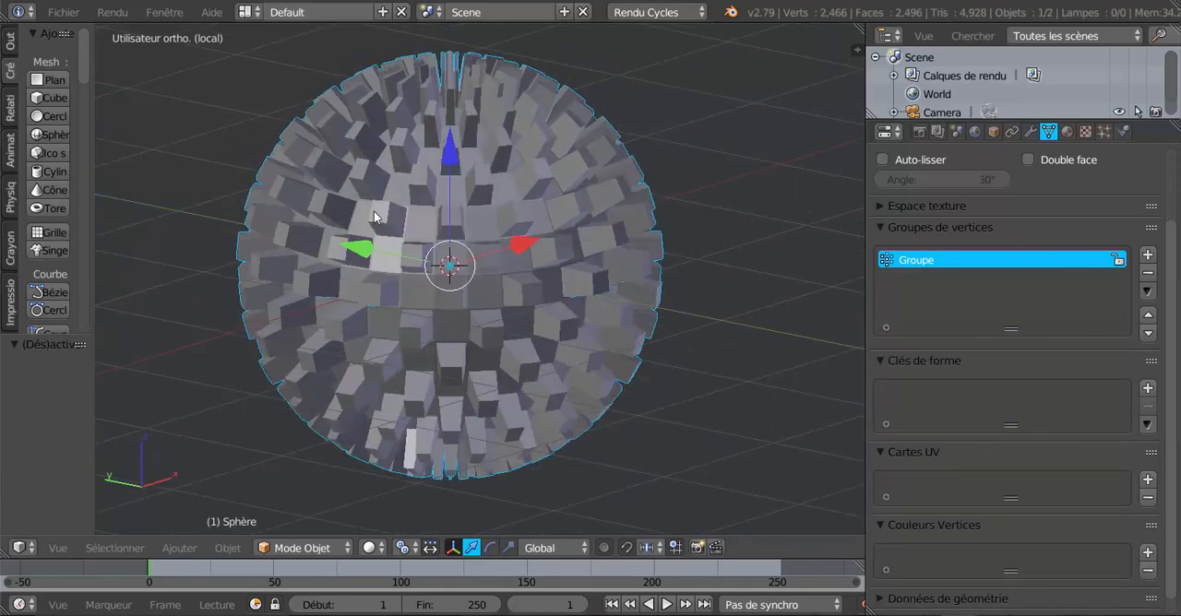
pyautogui.press('Tab')
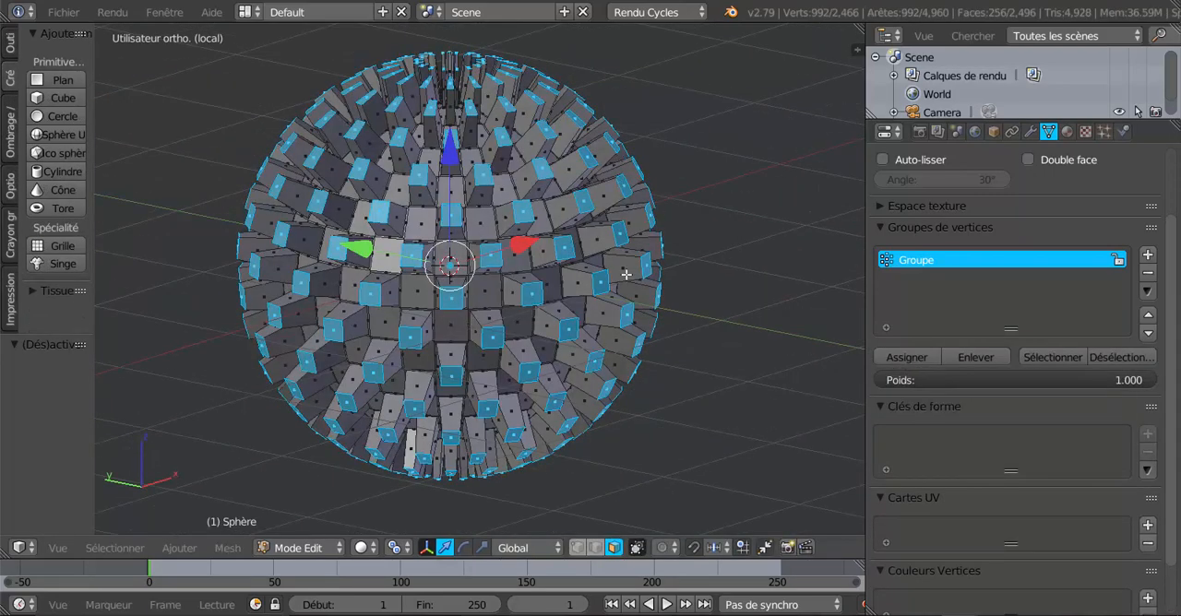
pyautogui.press('z')
pyautogui.press('z')
pyautogui.moveTo(683, 309); pyautogui.dragTo(588, 296, button='middle')
pyautogui.scroll(4, 588, 296)
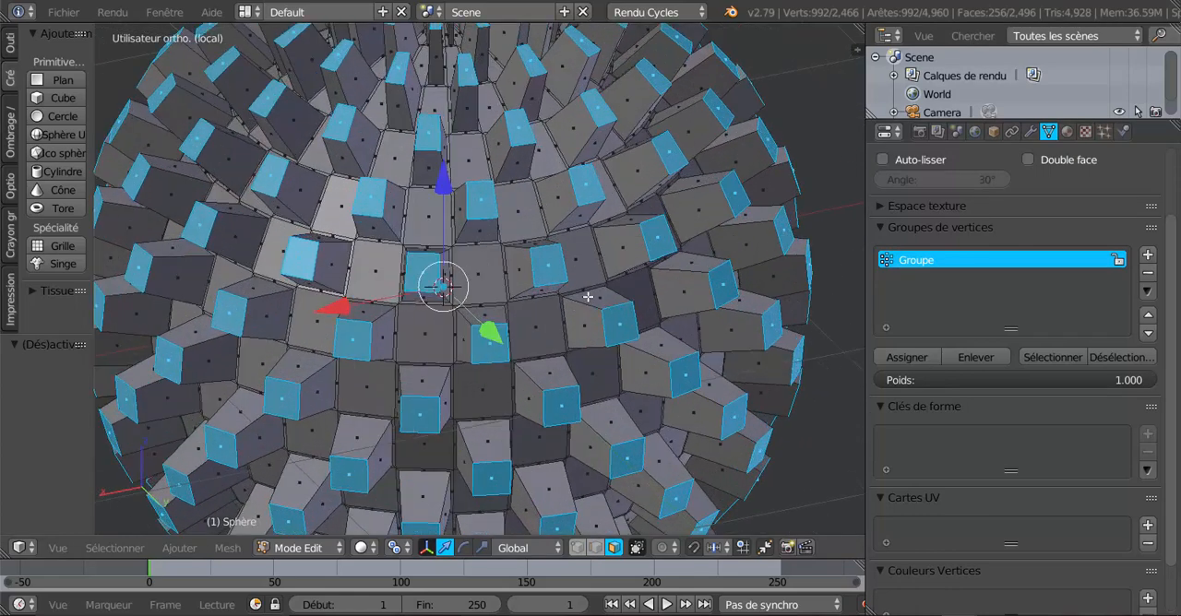
pyautogui.scroll(-4, 588, 296)
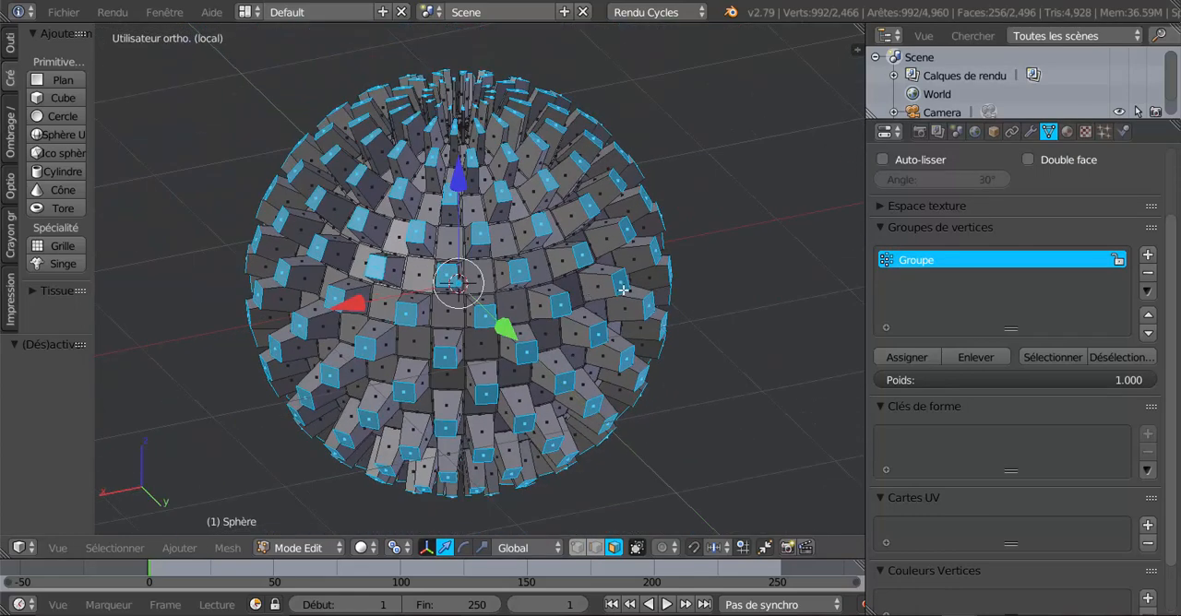
# Switch to Object Mode in front view and add a new material to the sphere.
pyautogui.press('Tab')
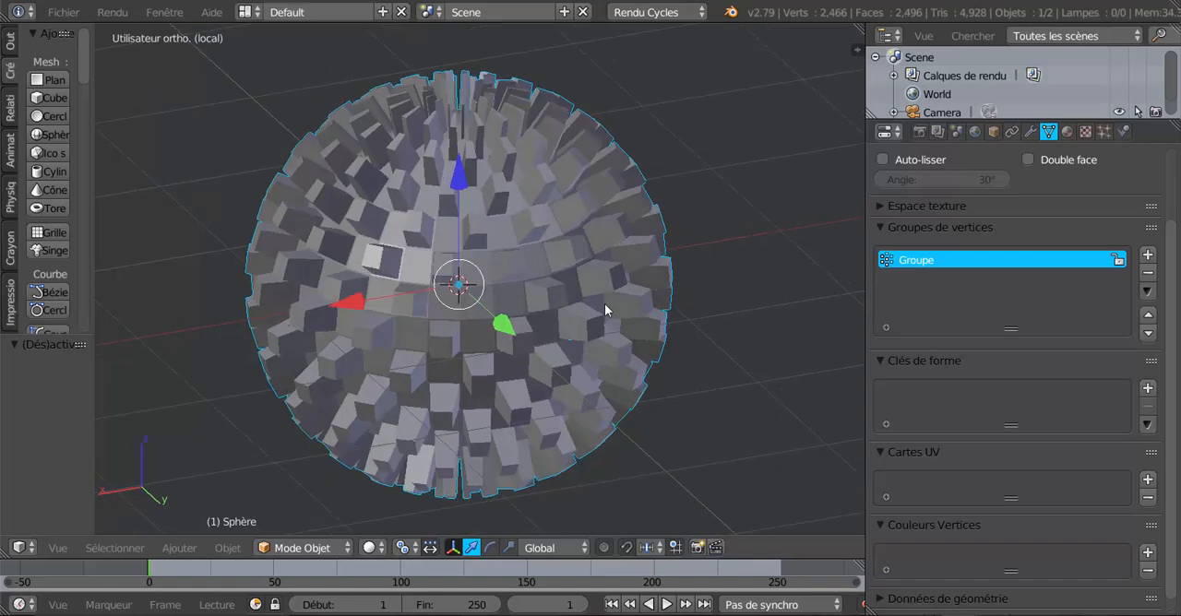
pyautogui.press('KP_1')
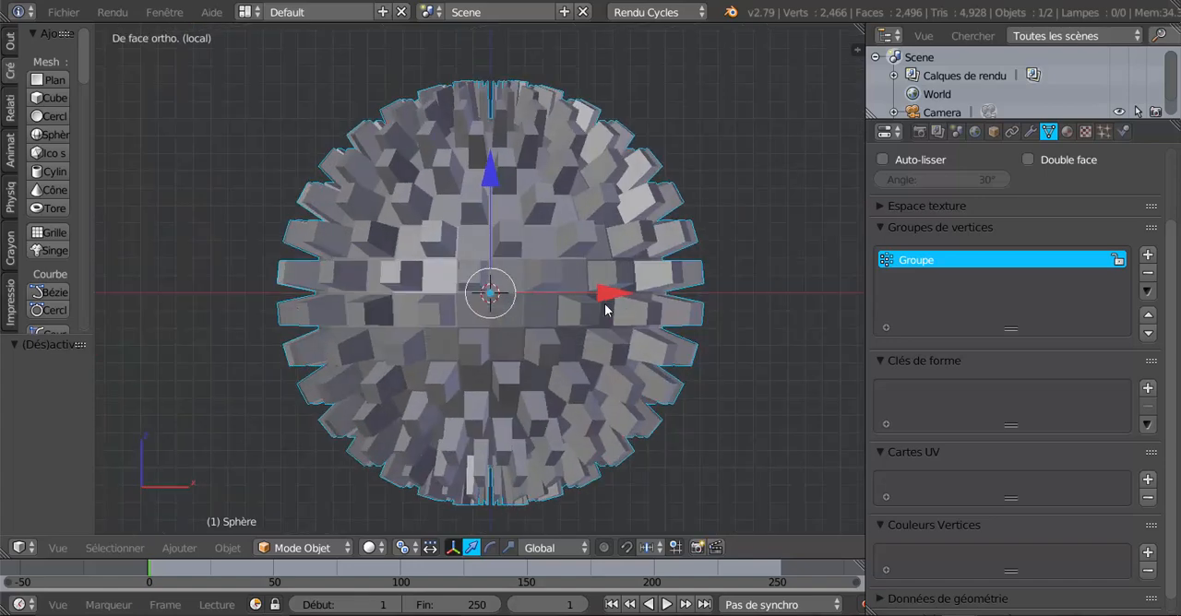
pyautogui.click(1067, 131)
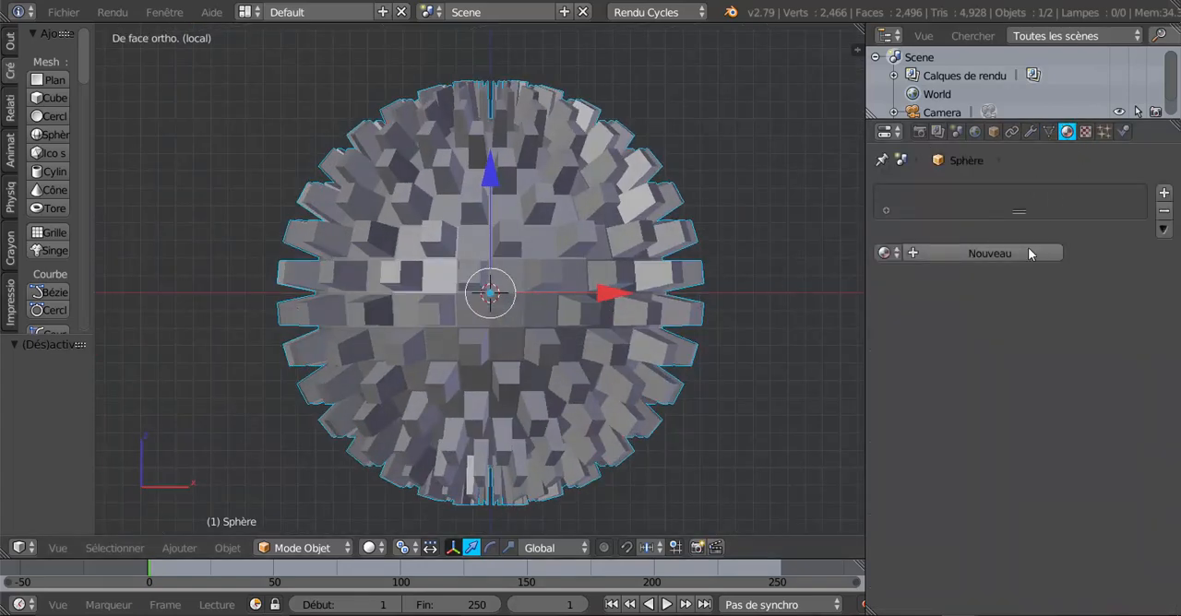
pyautogui.click(971, 254)
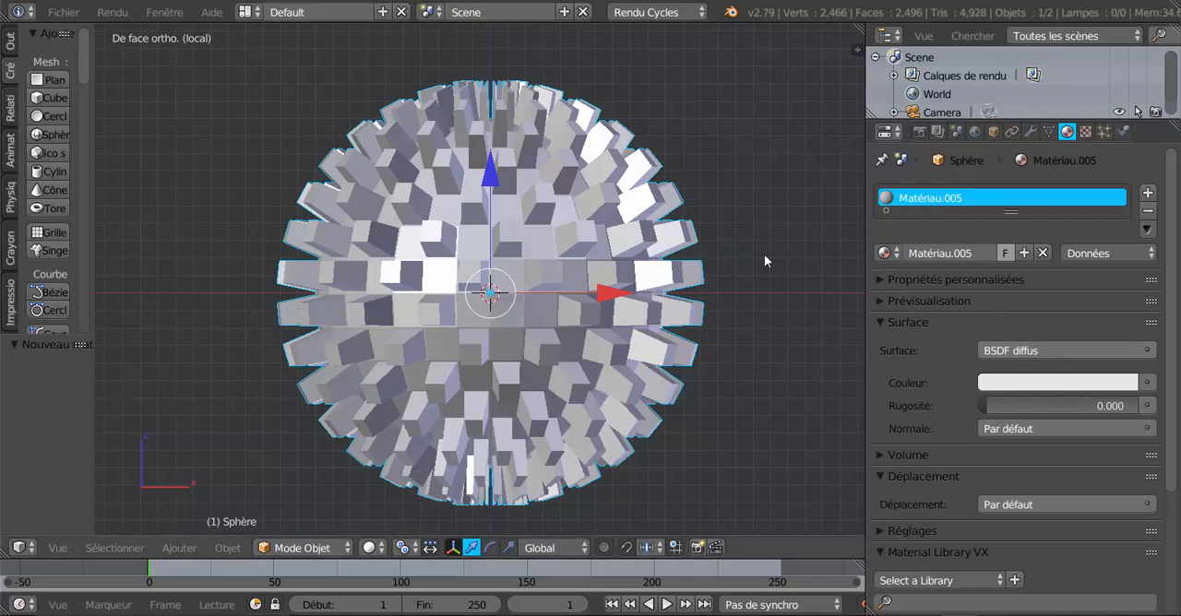
# Add a second material slot with a new material in Edit Mode and set its diffuse colour to red.
pyautogui.click(1149, 195)
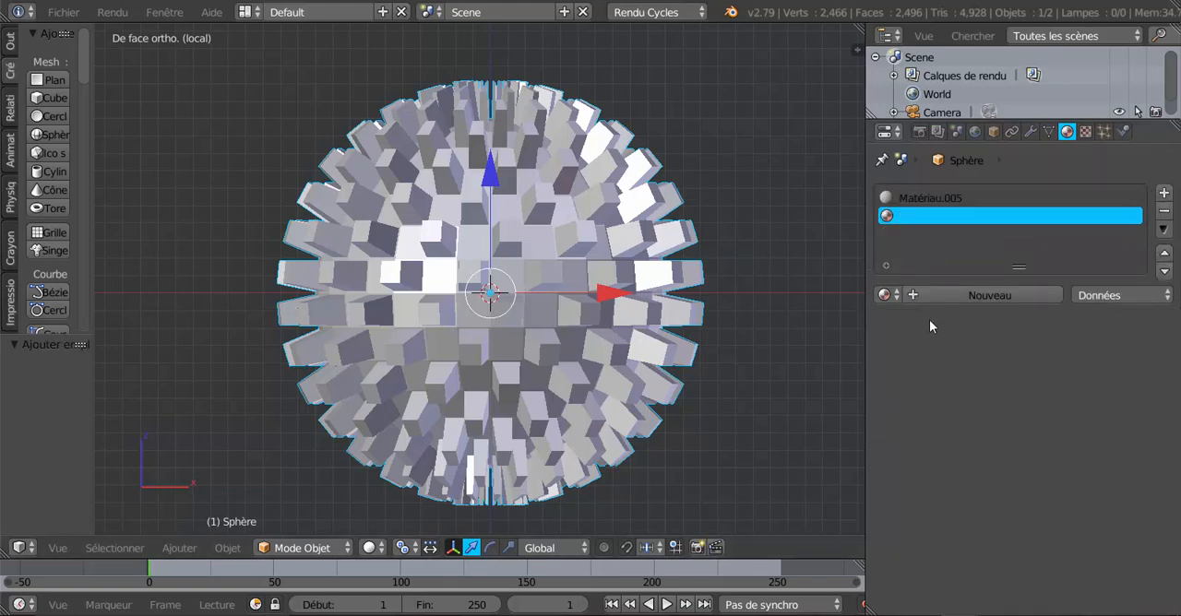
pyautogui.press('Tab')
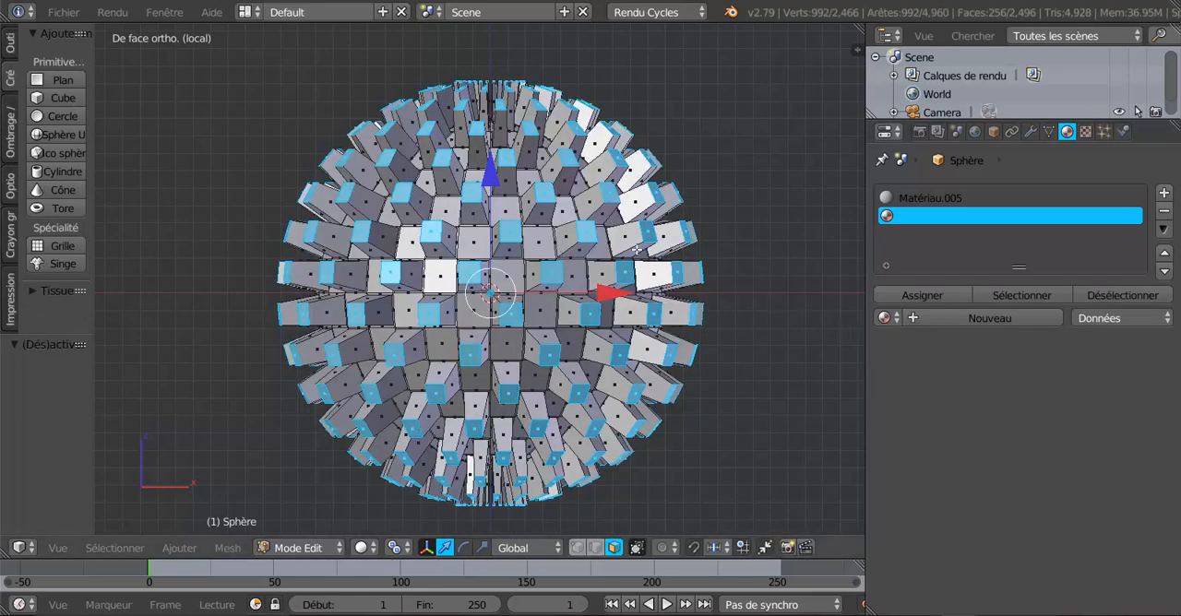
pyautogui.click(979, 323)
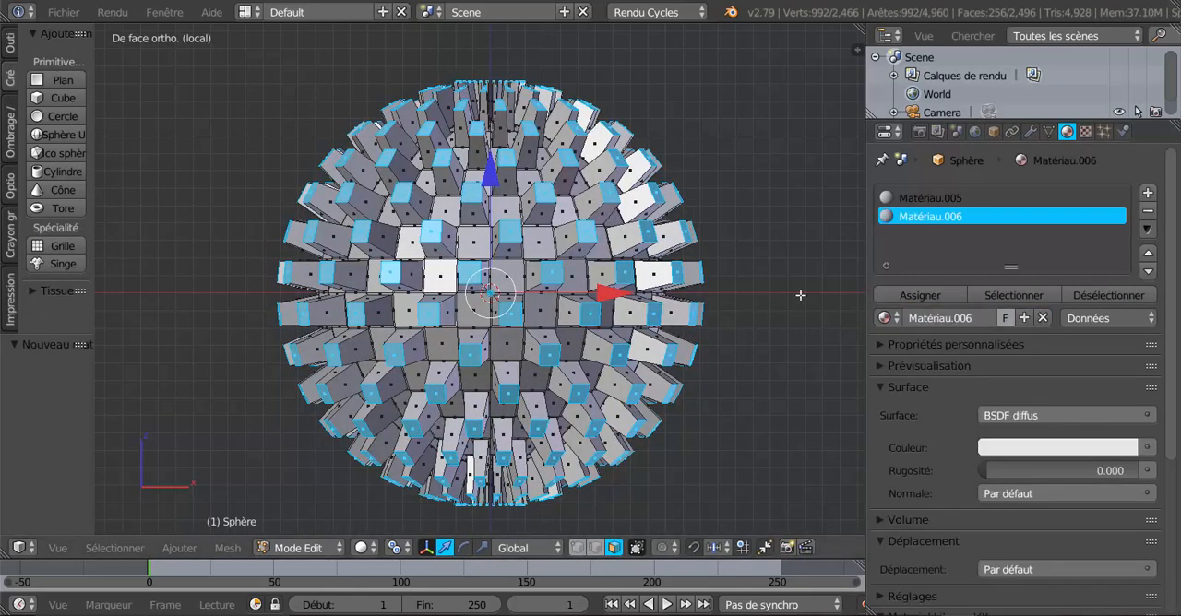
pyautogui.click(1043, 450)
pyautogui.click(1017, 308)
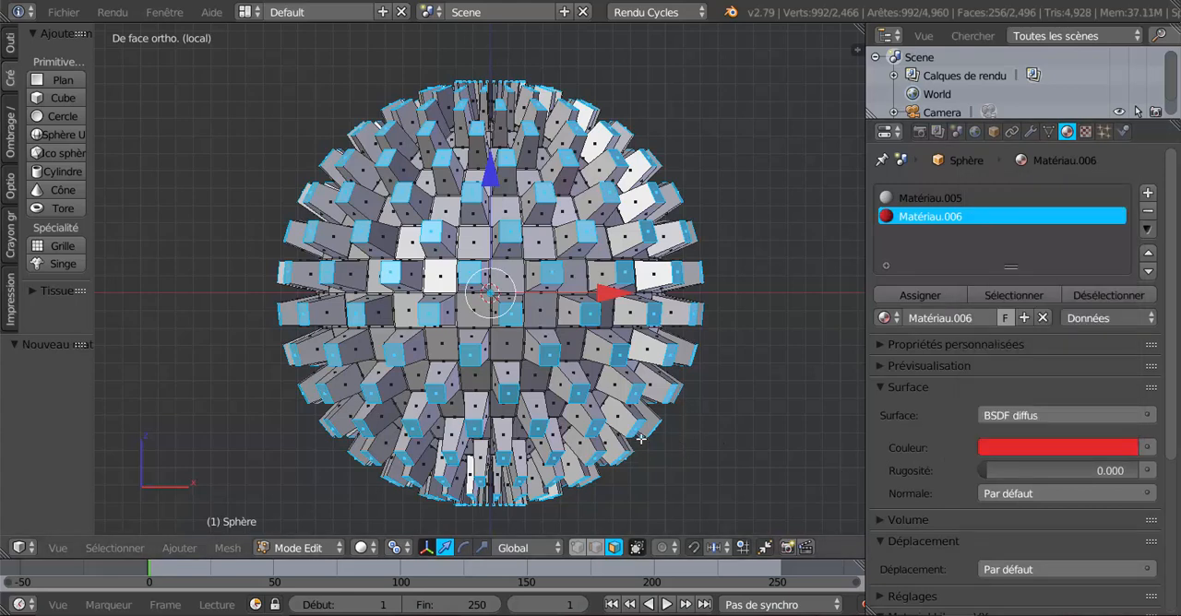
# Display the viewport in Material shading and assign the red material to the selected tip faces, checking them in Object Mode.
pyautogui.click(361, 548)
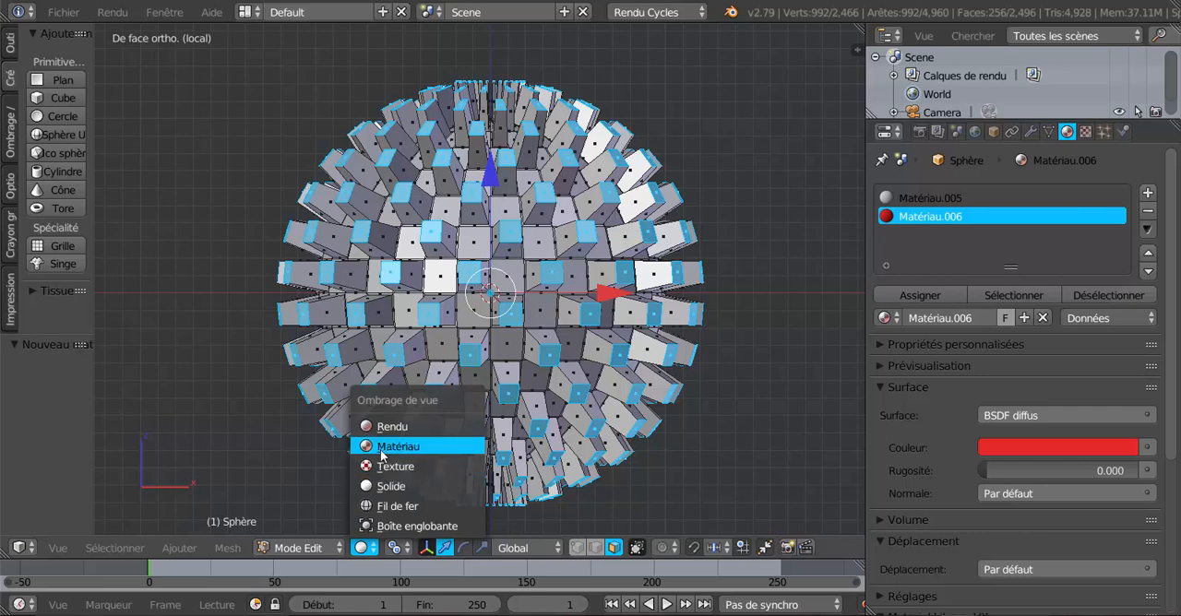
pyautogui.click(382, 449)
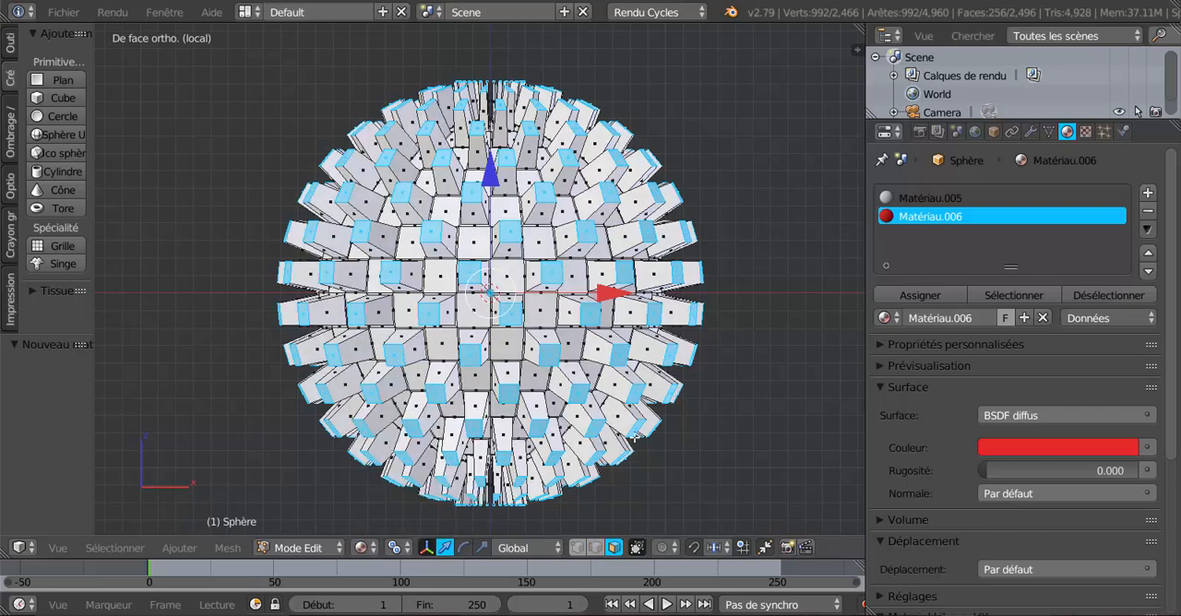
pyautogui.click(921, 295)
pyautogui.press('Tab')
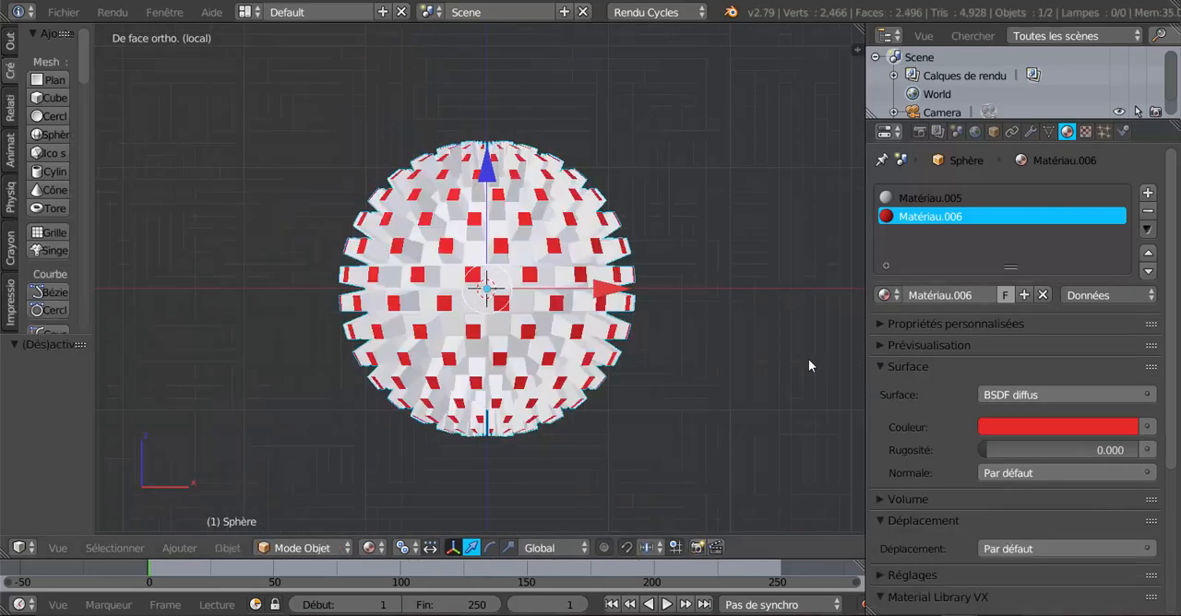
pyautogui.moveTo(809, 359); pyautogui.dragTo(570, 367, button='middle')
pyautogui.scroll(3, 653, 388)
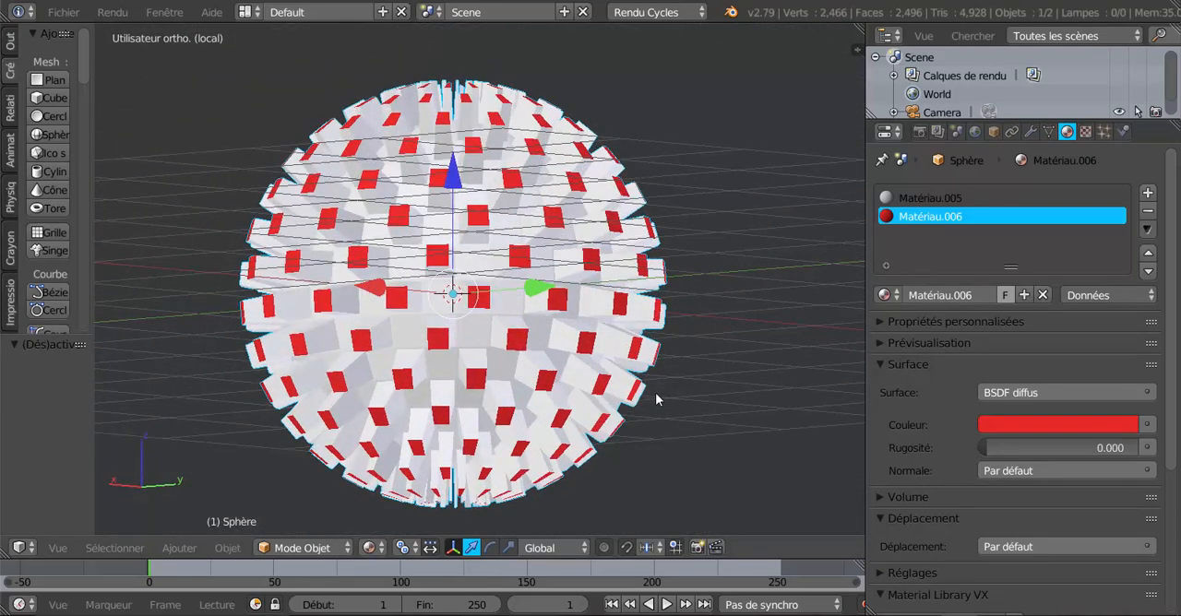
pyautogui.press('Tab')
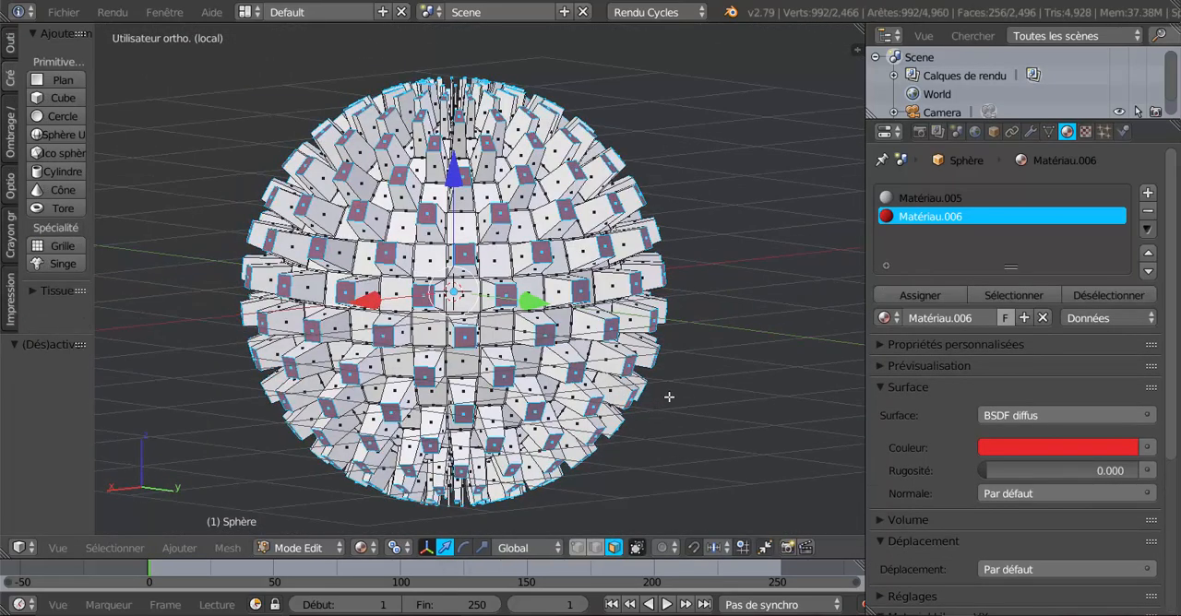
# Deselect all faces of the sphere and switch the viewport to Solid shading.
pyautogui.press('a')
pyautogui.click(363, 549)
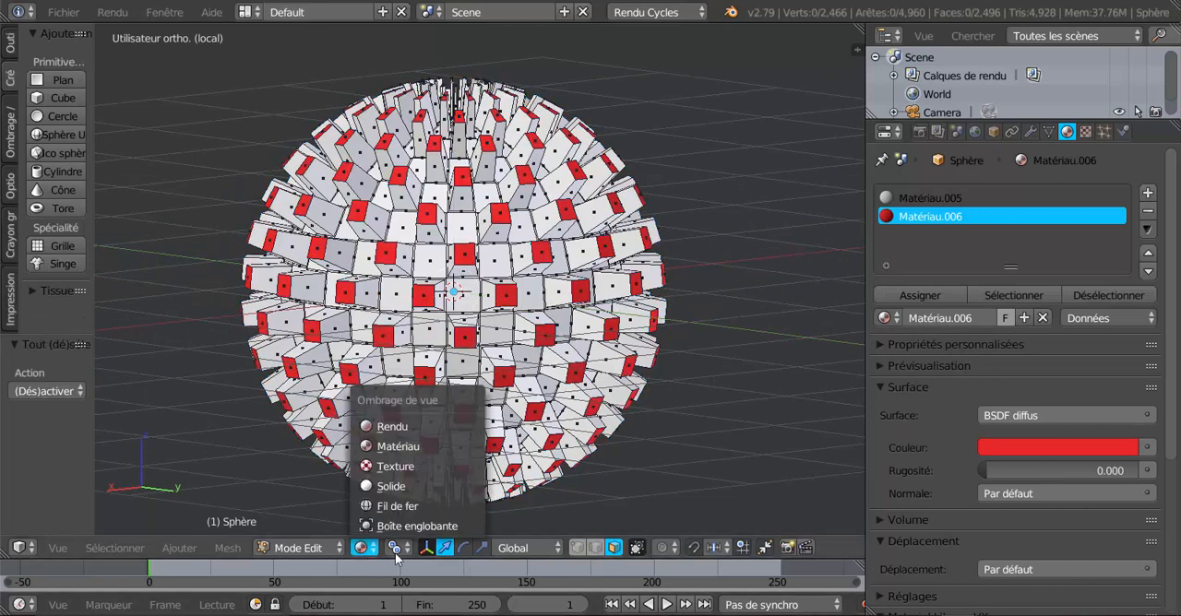
pyautogui.click(359, 548)
pyautogui.click(382, 485)
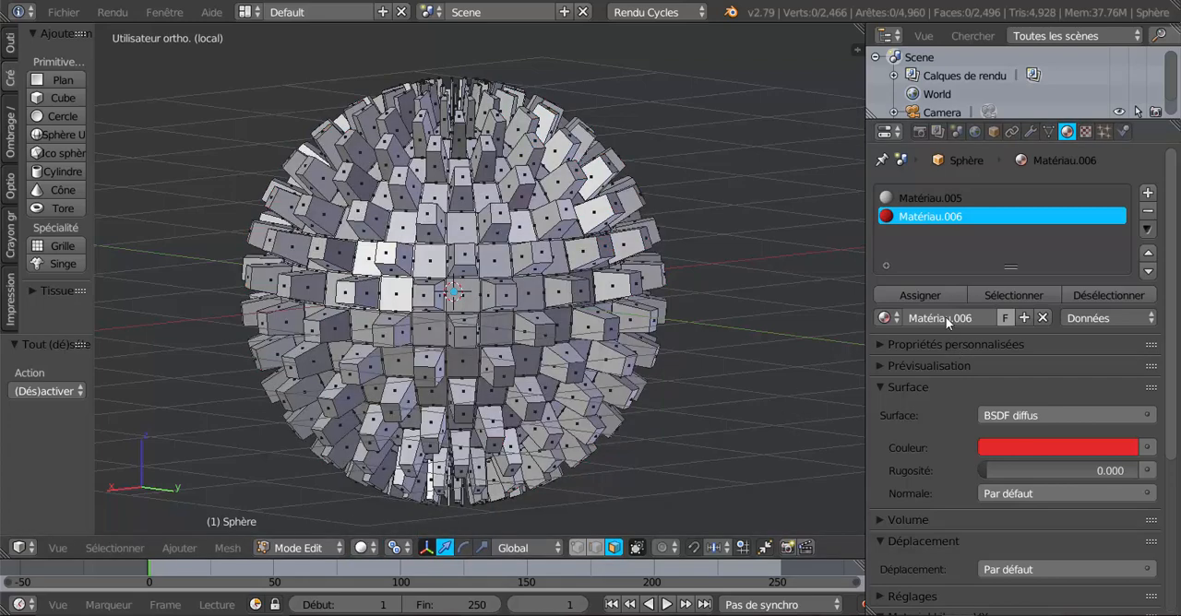
# Select the tip faces through the red material slot Matériau.006 and view them around the sphere.
pyautogui.moveTo(670, 385); pyautogui.dragTo(618, 429, button='middle')
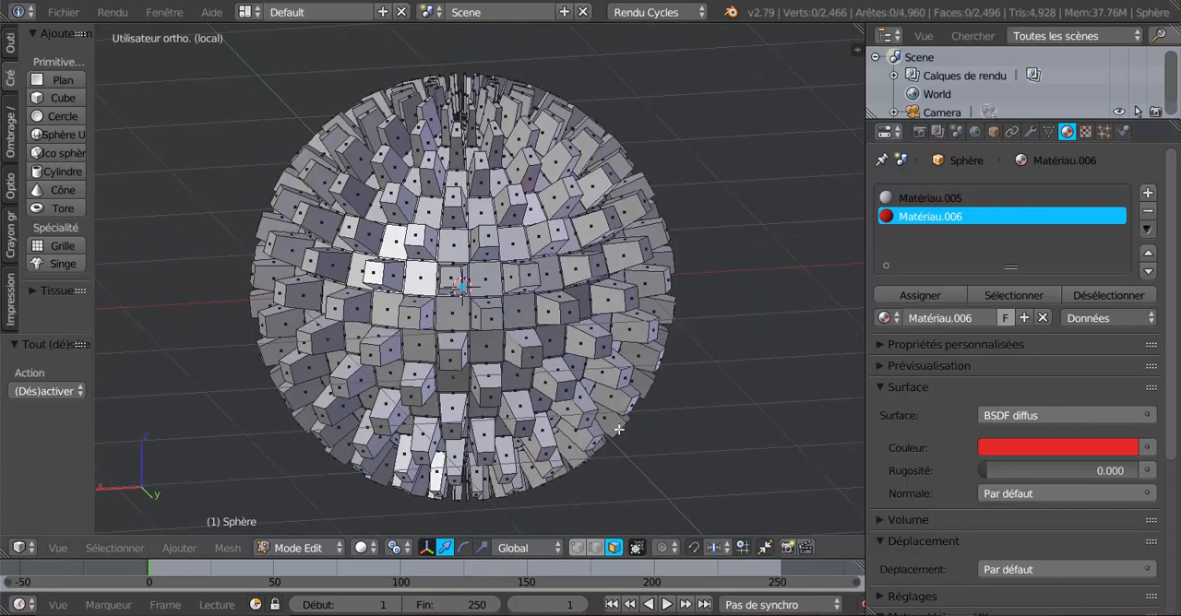
pyautogui.click(1014, 293)
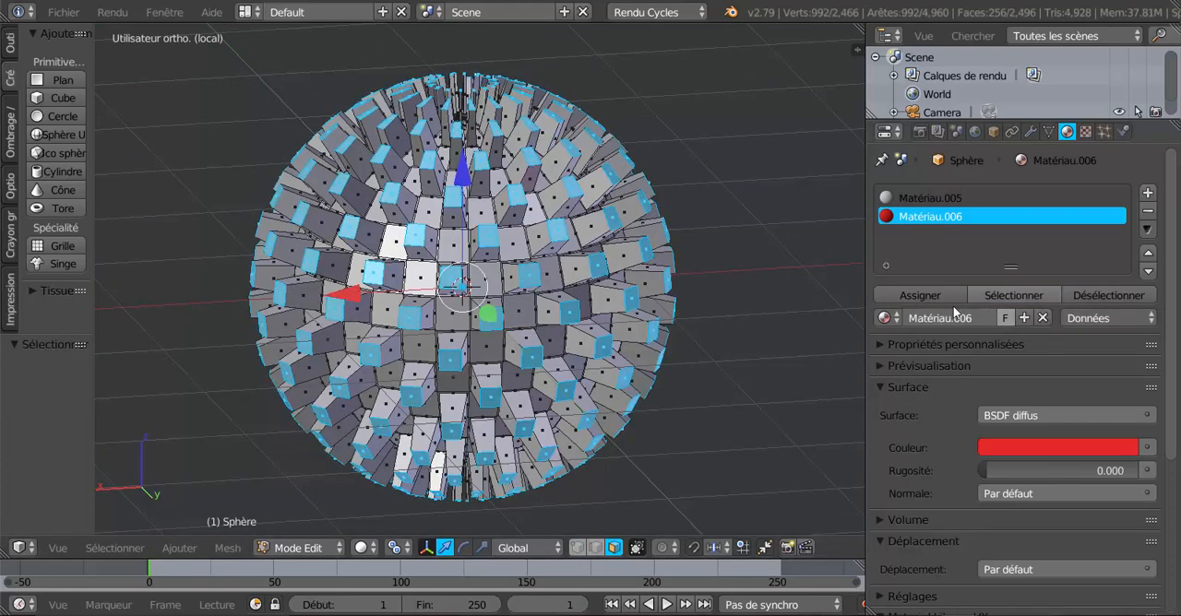
pyautogui.moveTo(651, 369); pyautogui.dragTo(711, 380, button='middle')
pyautogui.moveTo(589, 305); pyautogui.dragTo(544, 365, button='middle')
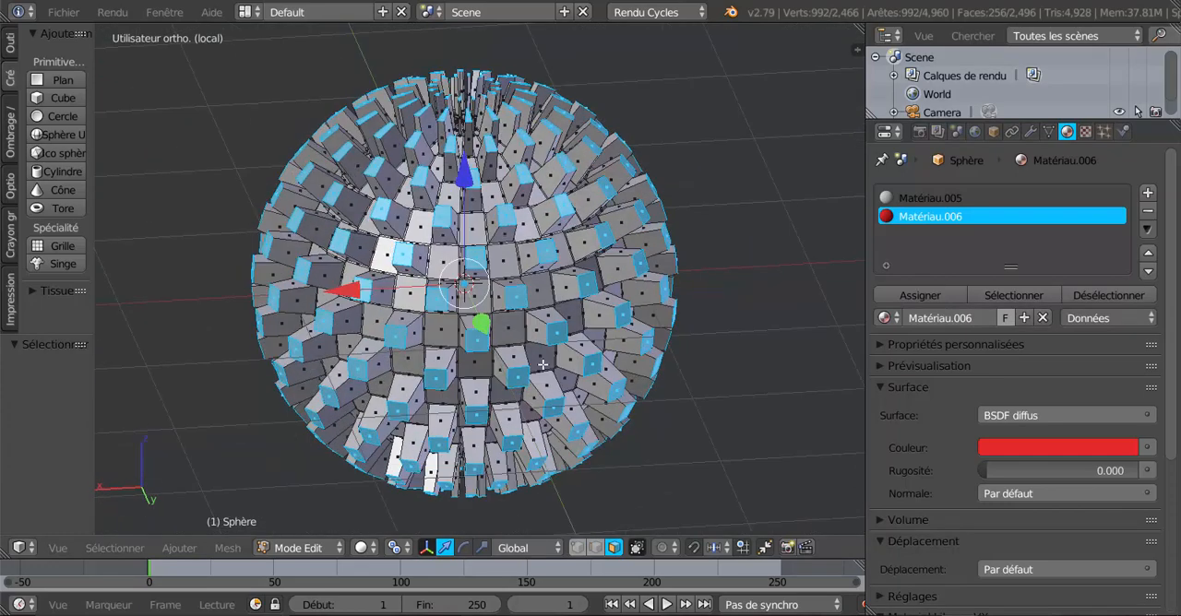
# Clear the selection, select all faces using the white material Matériau.005 and inspect them from several sides.
pyautogui.click(925, 200)
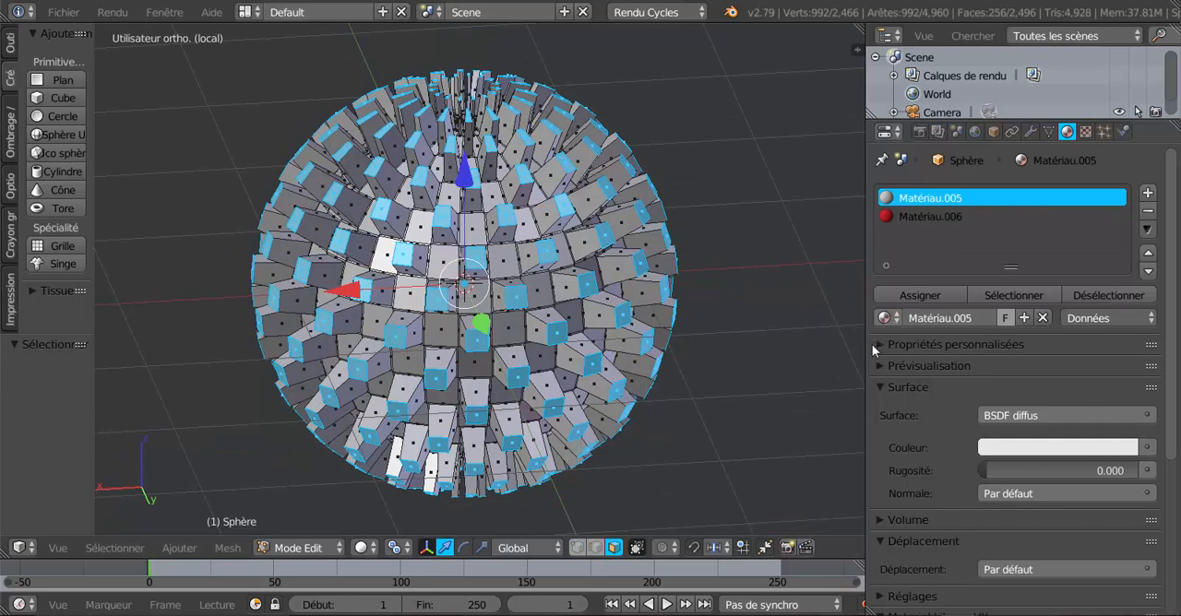
pyautogui.moveTo(791, 426); pyautogui.dragTo(741, 393, button='middle')
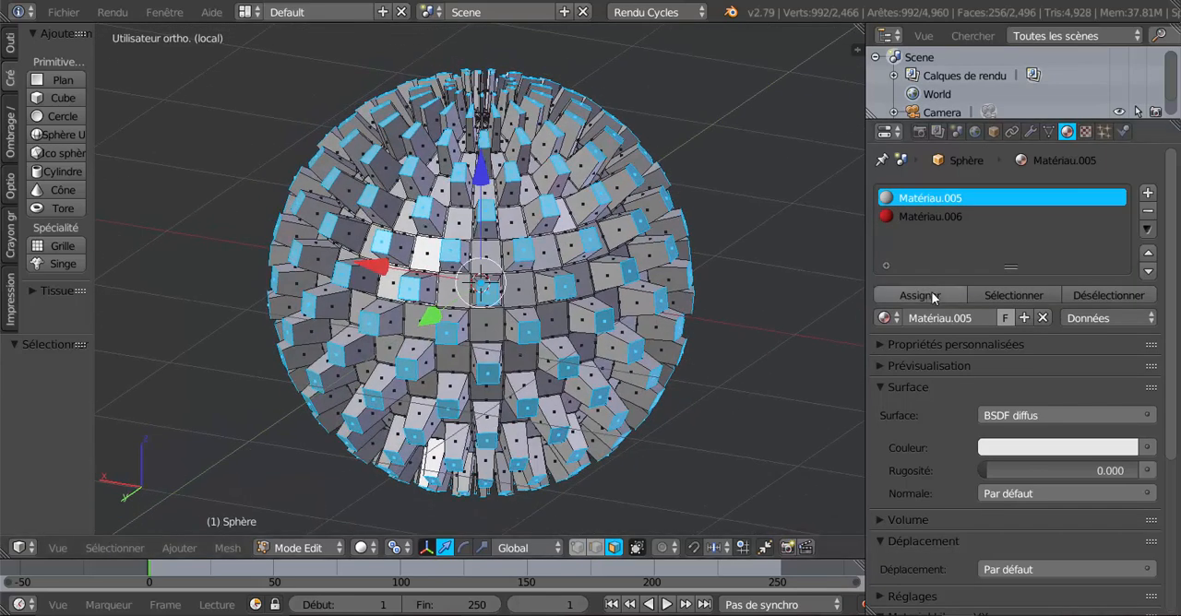
pyautogui.press('a')
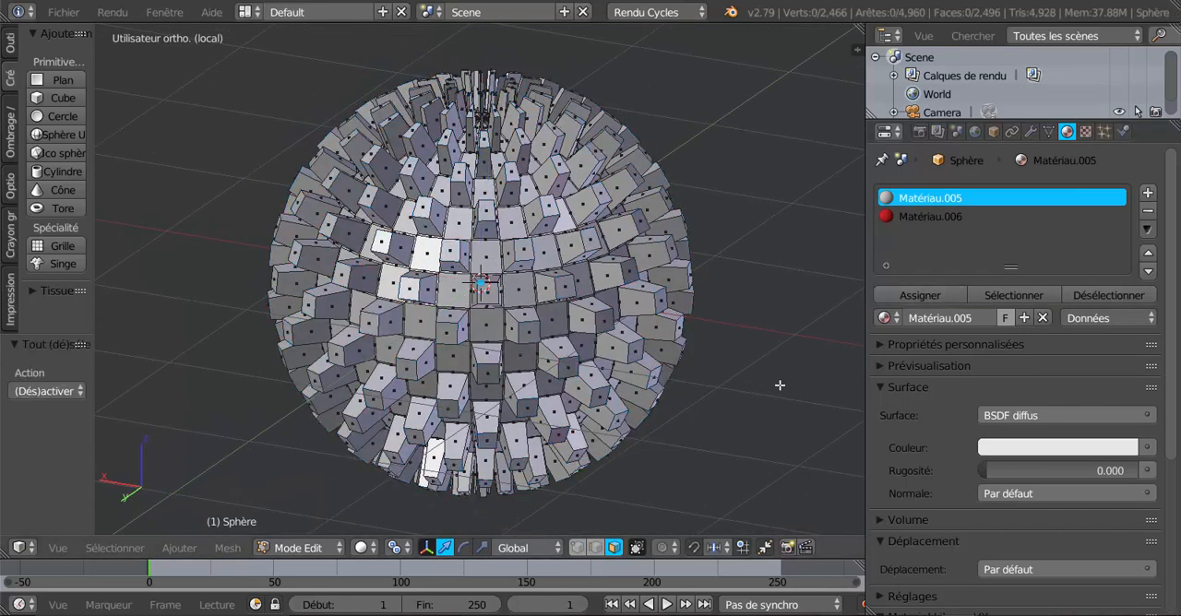
pyautogui.click(1011, 290)
pyautogui.moveTo(784, 406); pyautogui.dragTo(754, 431, button='middle')
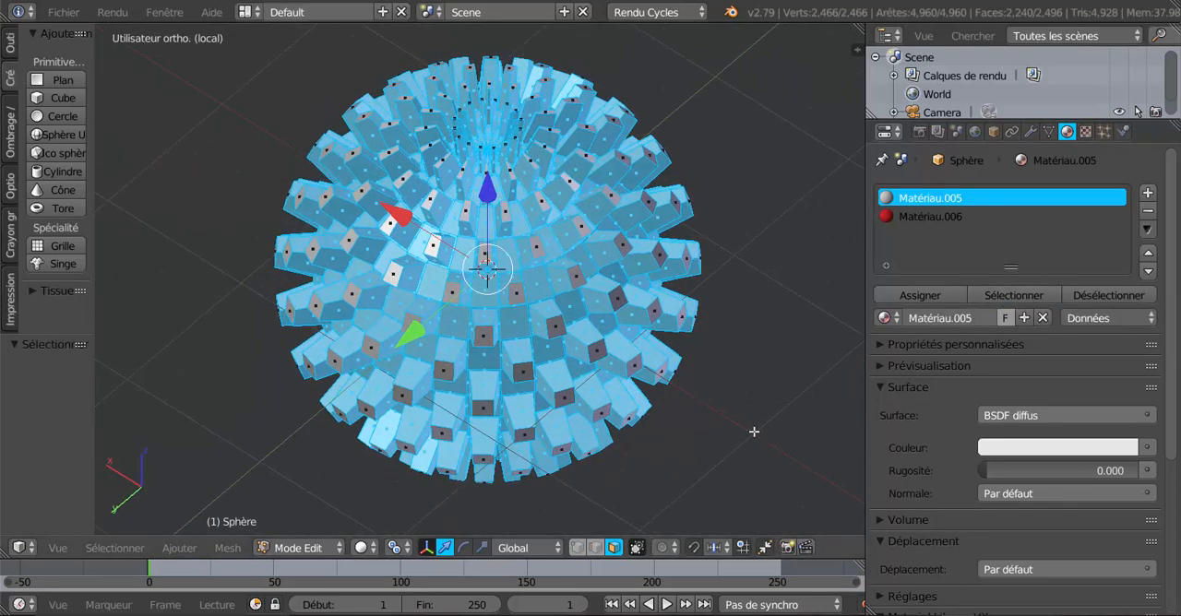
pyautogui.scroll(4, 698, 268)
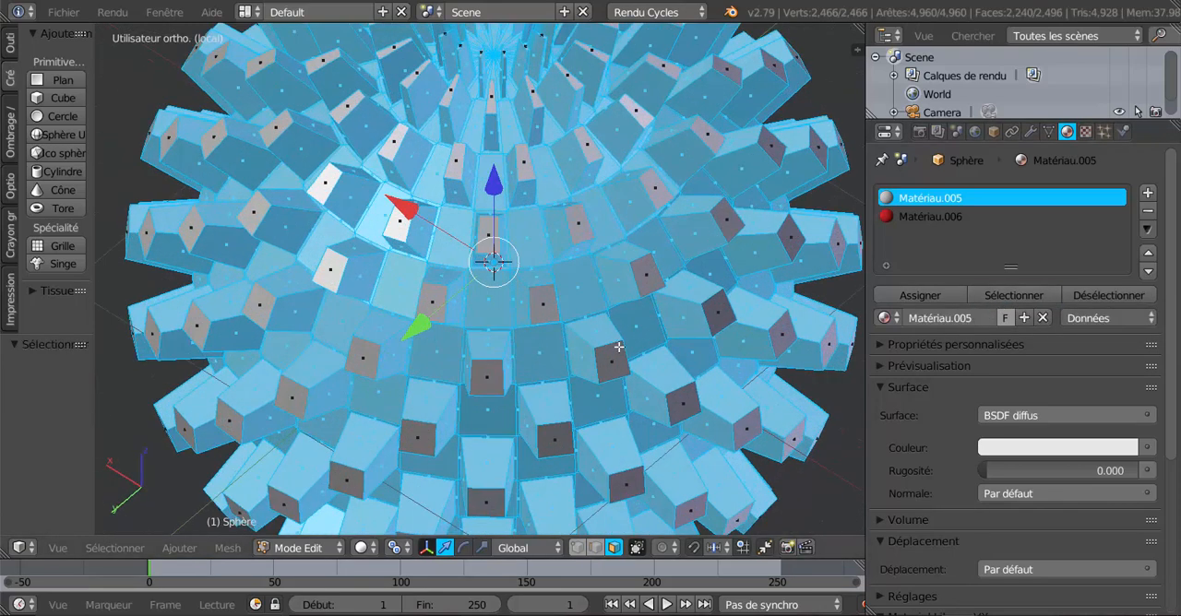
pyautogui.moveTo(699, 360); pyautogui.dragTo(642, 301, button='middle')
pyautogui.moveTo(583, 334); pyautogui.dragTo(588, 373, button='middle')
pyautogui.scroll(-5, 583, 356)
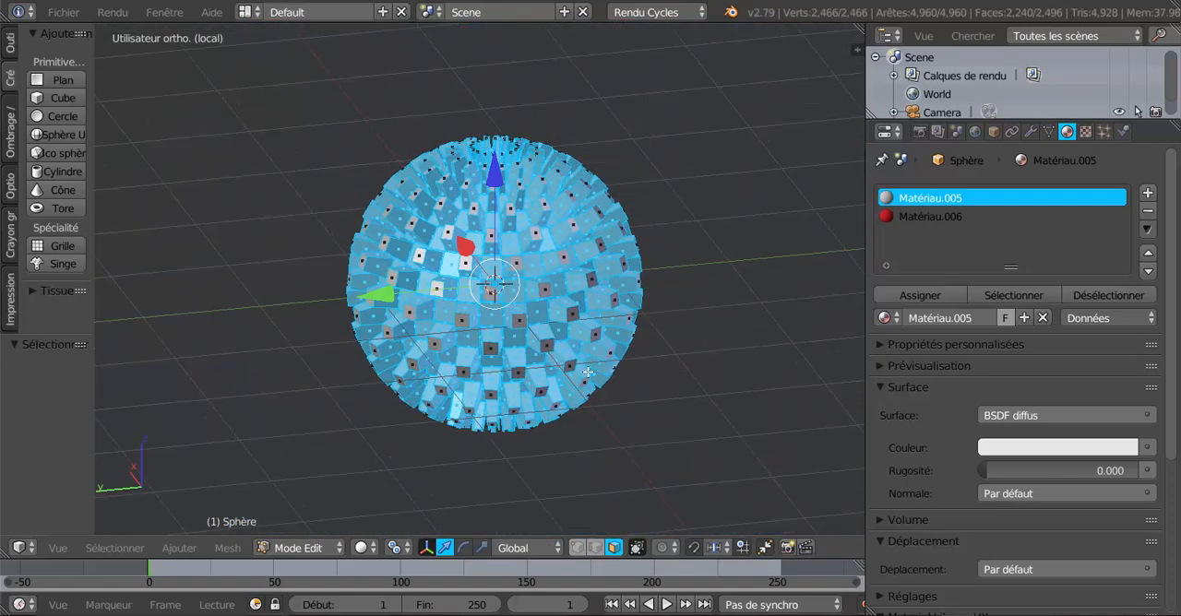
pyautogui.scroll(3, 588, 373)
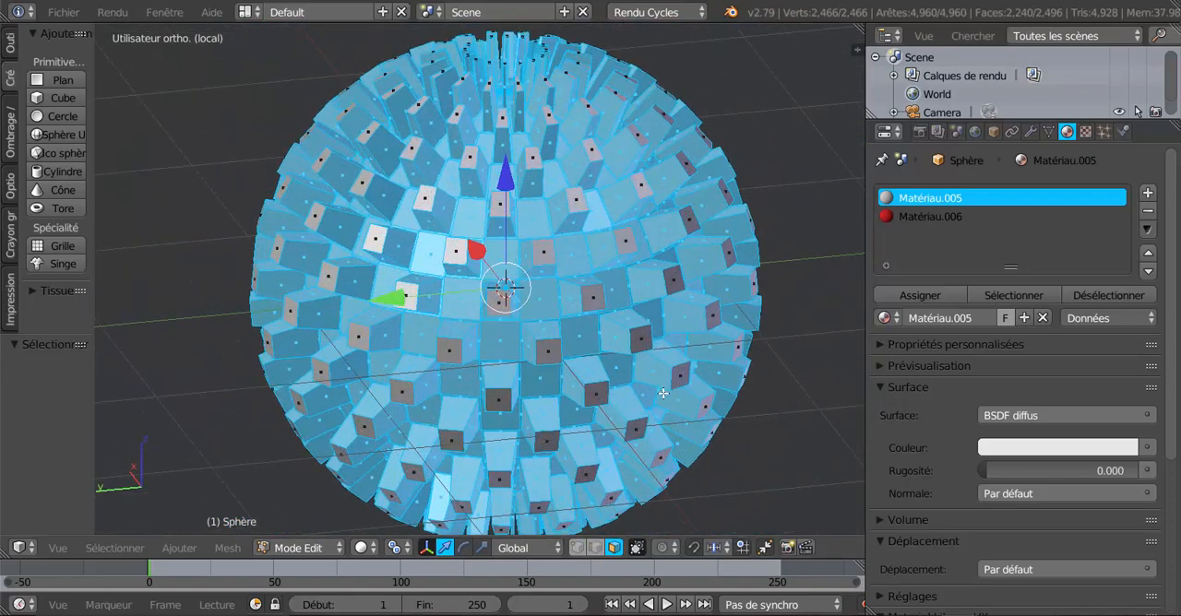
pyautogui.moveTo(698, 407); pyautogui.dragTo(705, 400, button='middle')
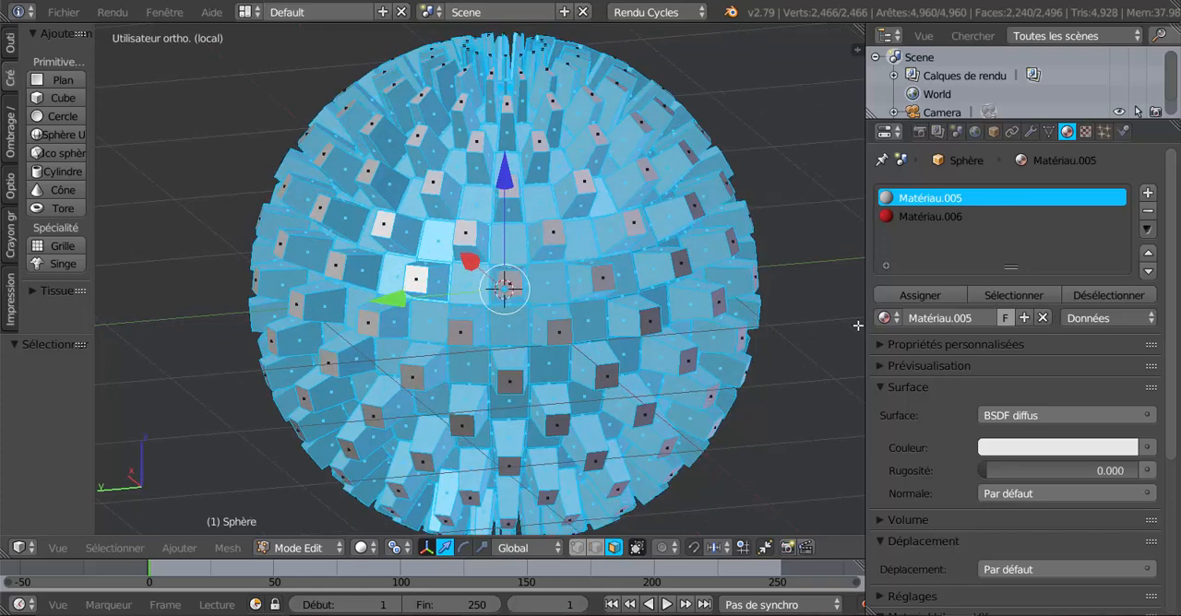
# Remove the white material slot Matériau.005 from the sphere in Object Mode.
pyautogui.click(1150, 216)
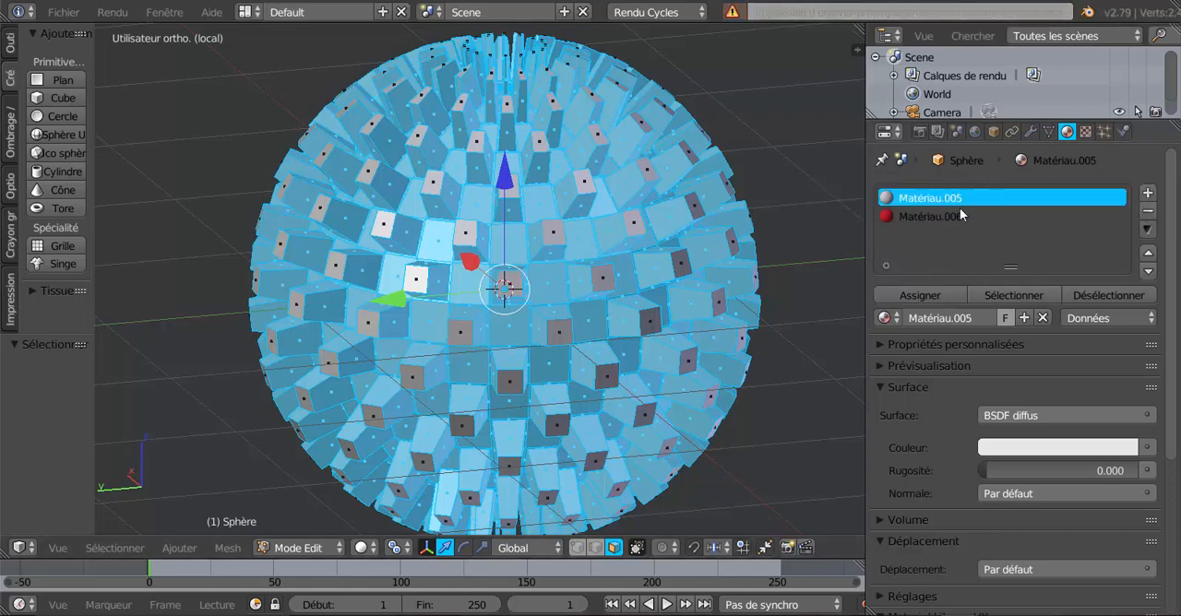
pyautogui.press('Tab')
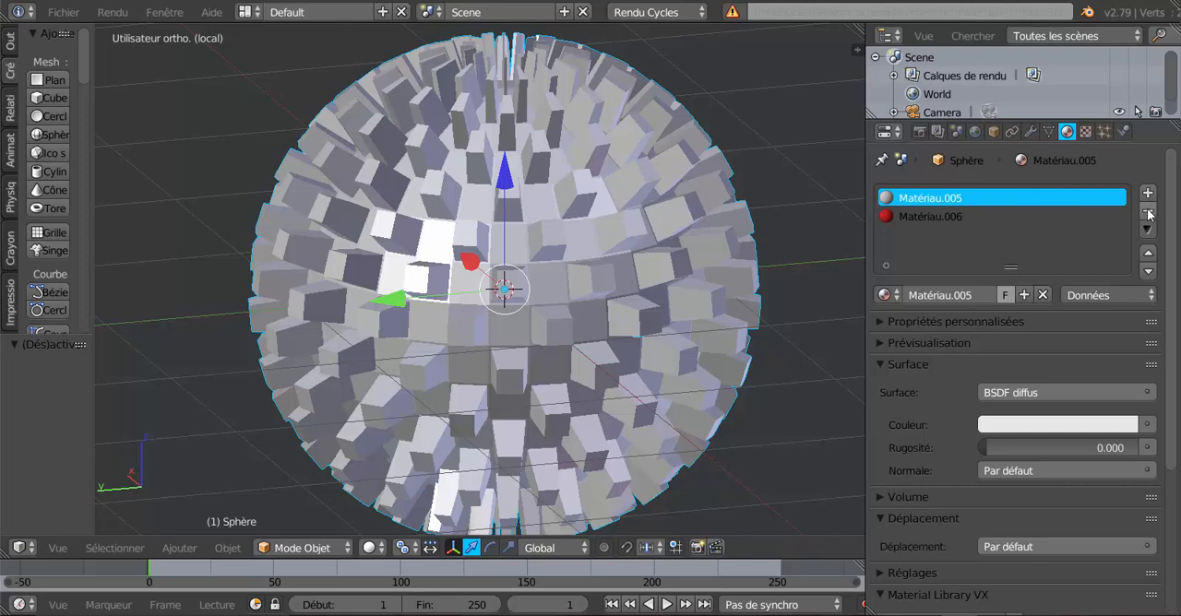
pyautogui.click(1150, 214)
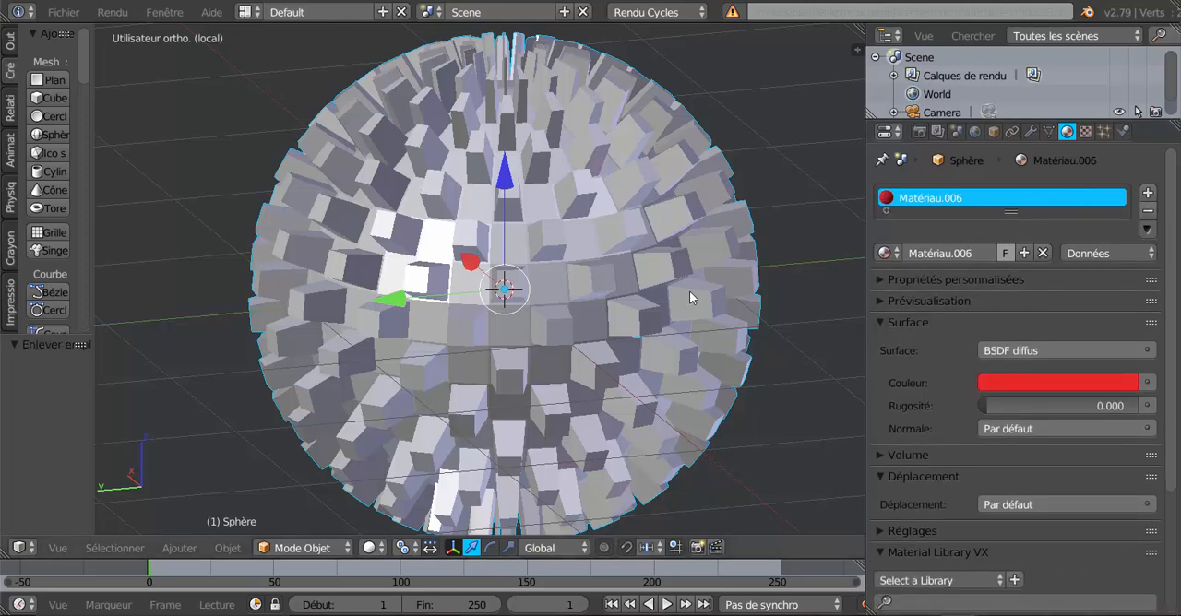
# Return to Edit Mode, clear the selection and select the faces using the remaining red material Matériau.006.
pyautogui.scroll(-2, 687, 305)
pyautogui.press('Tab')
pyautogui.scroll(1, 687, 299)
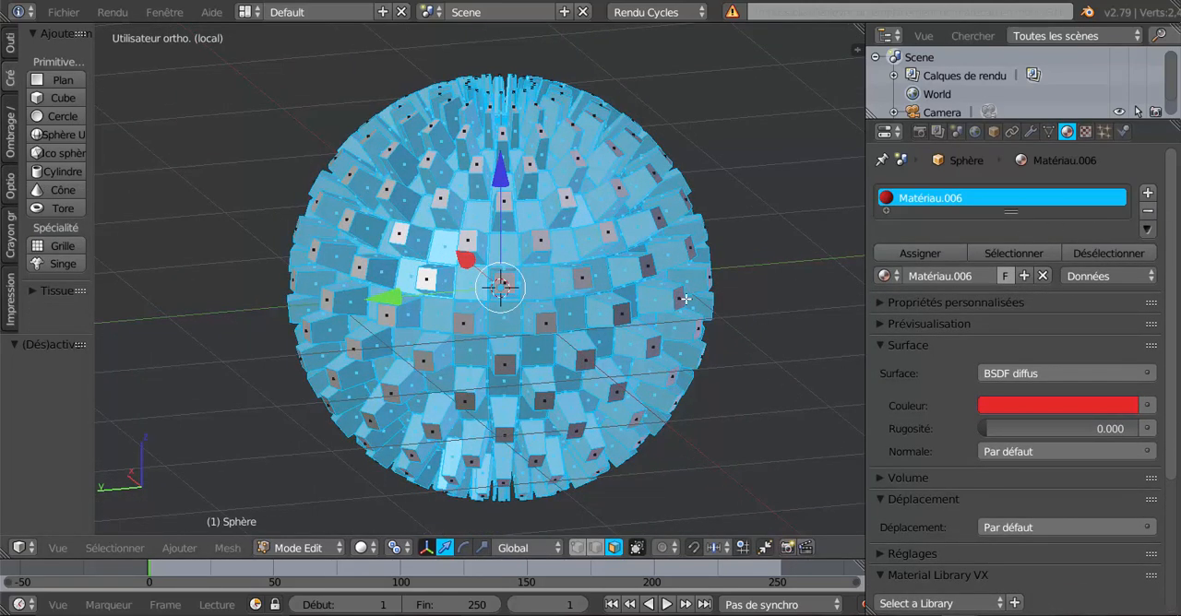
pyautogui.press('a')
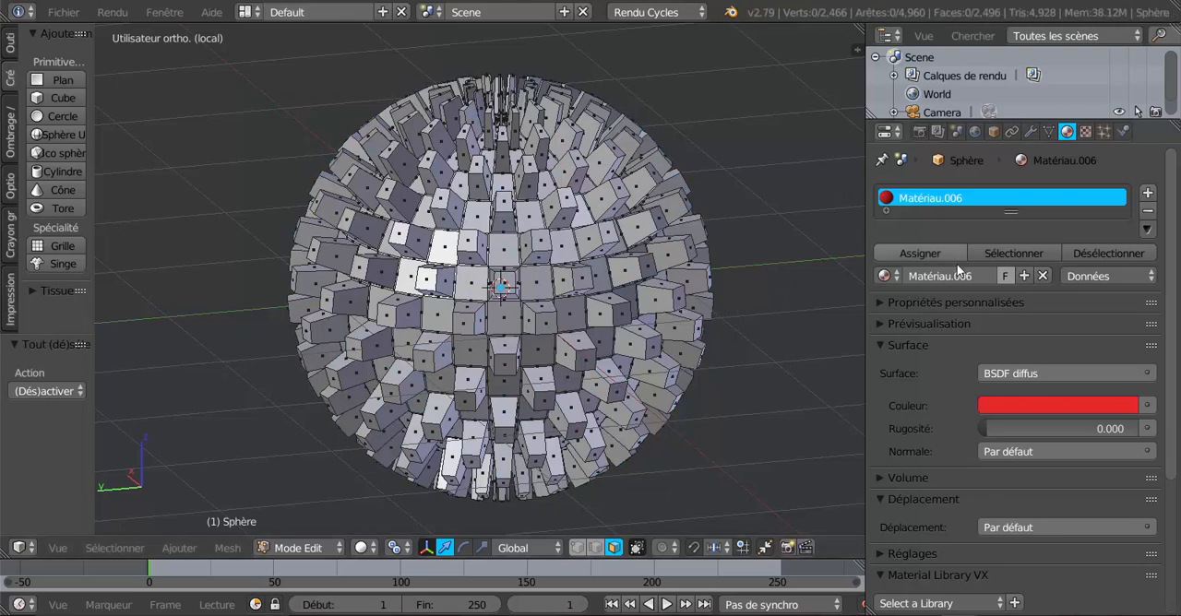
pyautogui.click(1007, 252)
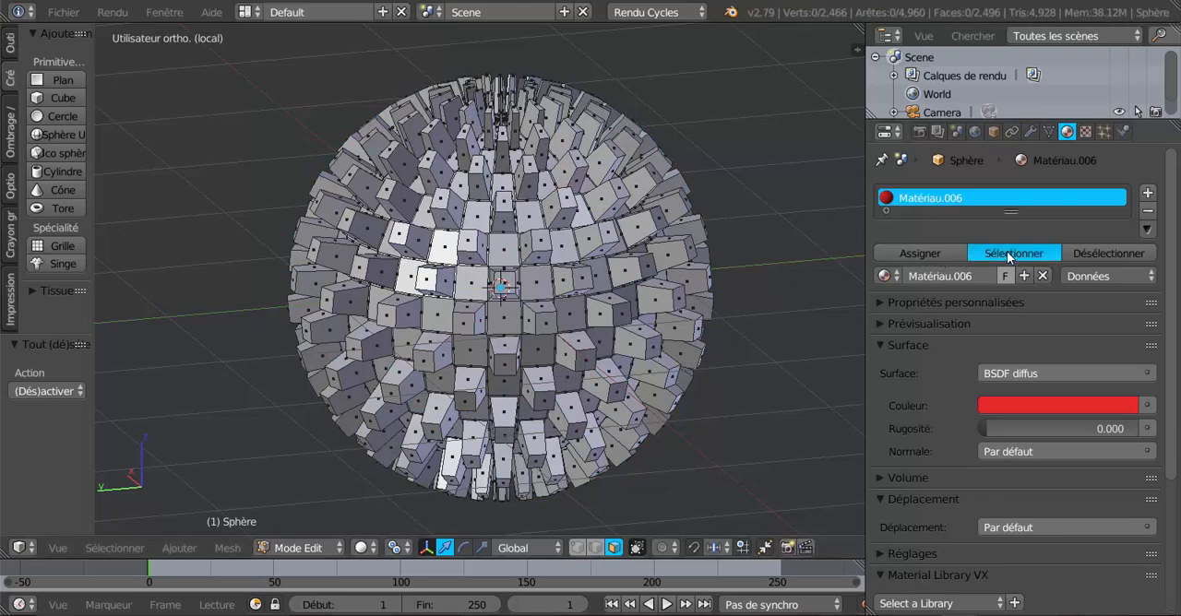
pyautogui.moveTo(728, 261); pyautogui.dragTo(574, 325, button='middle')
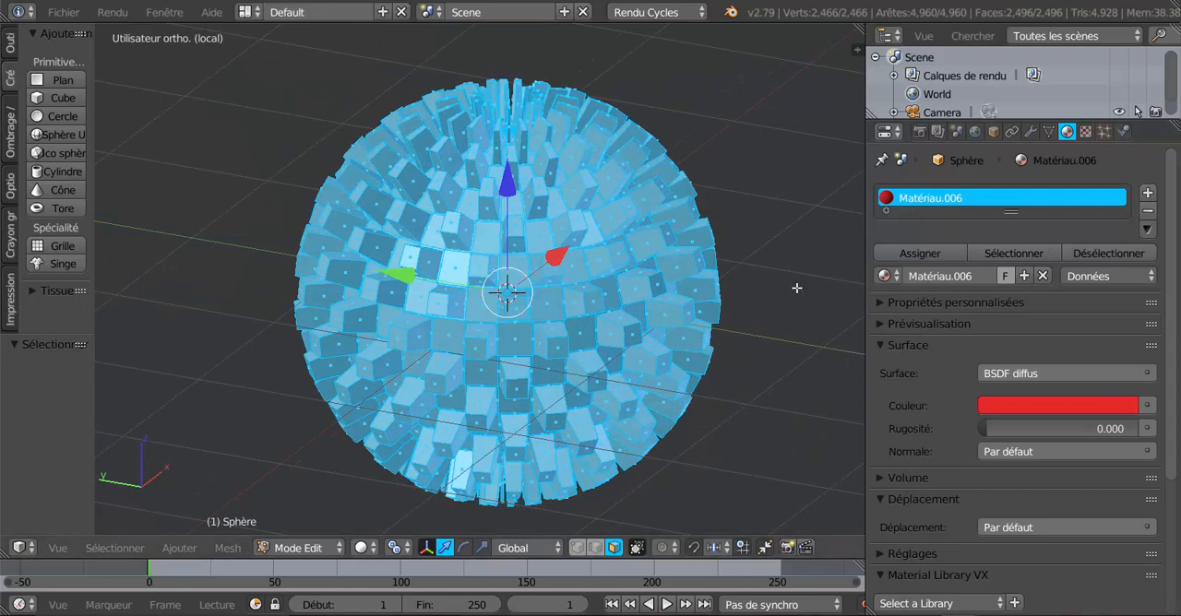
# Display the deselected sphere in Material shading in Object Mode and check its surface in both Object and Edit Mode.
pyautogui.press('Tab')
pyautogui.press('a')
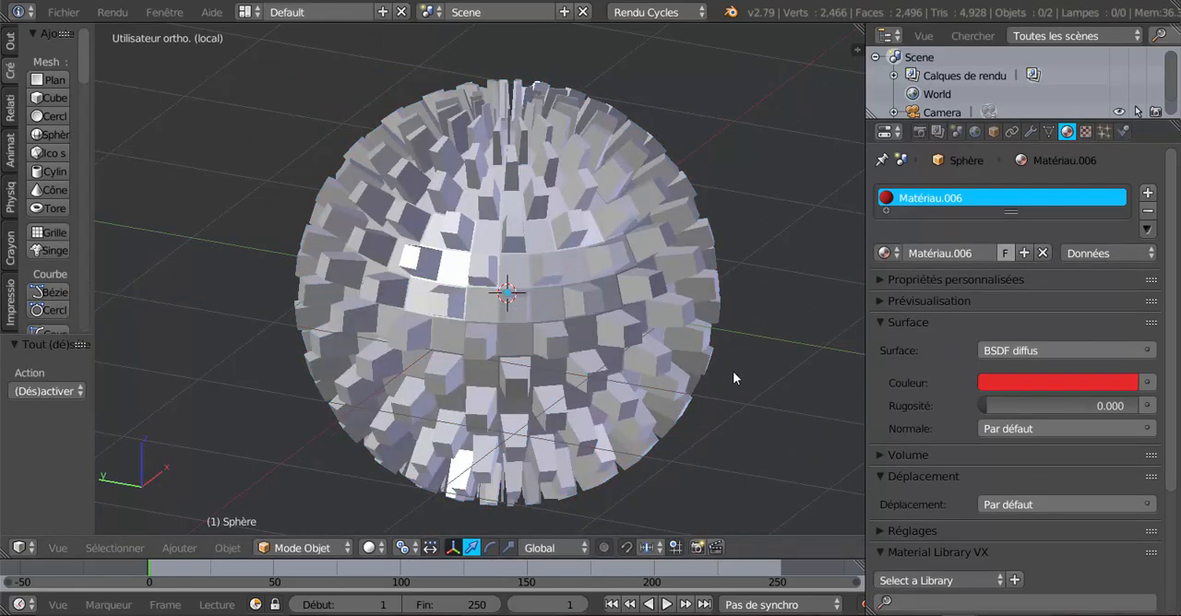
pyautogui.click(369, 547)
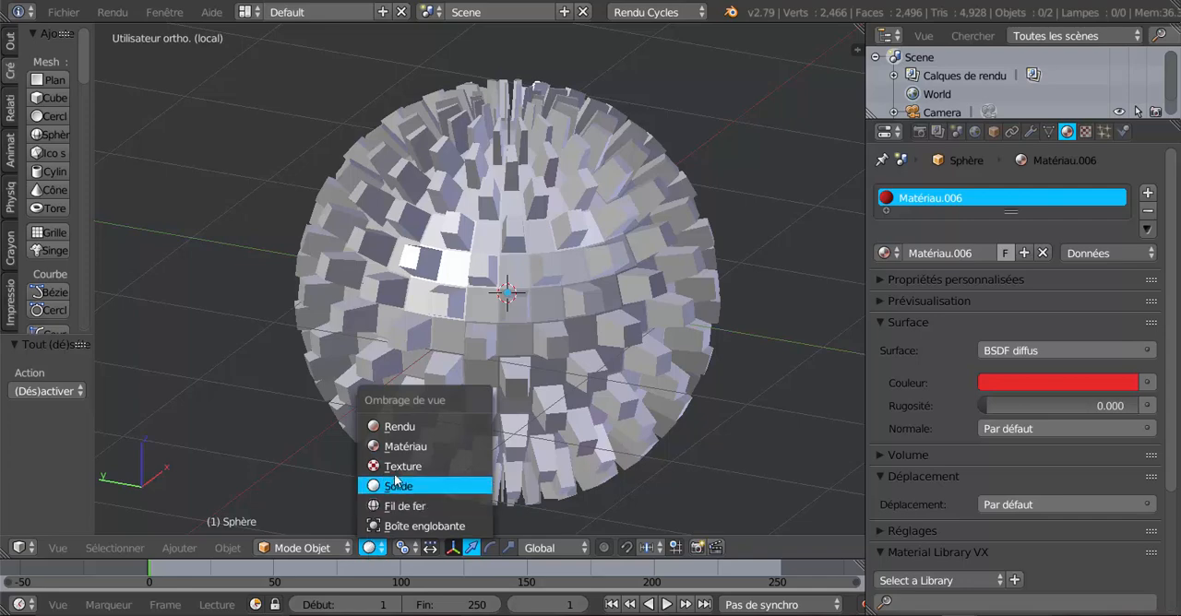
pyautogui.click(403, 447)
pyautogui.moveTo(427, 431)
pyautogui.mouseDown(button='middle')
pyautogui.moveTo(533, 378)
pyautogui.moveTo(523, 251)
pyautogui.mouseUp(button='middle')
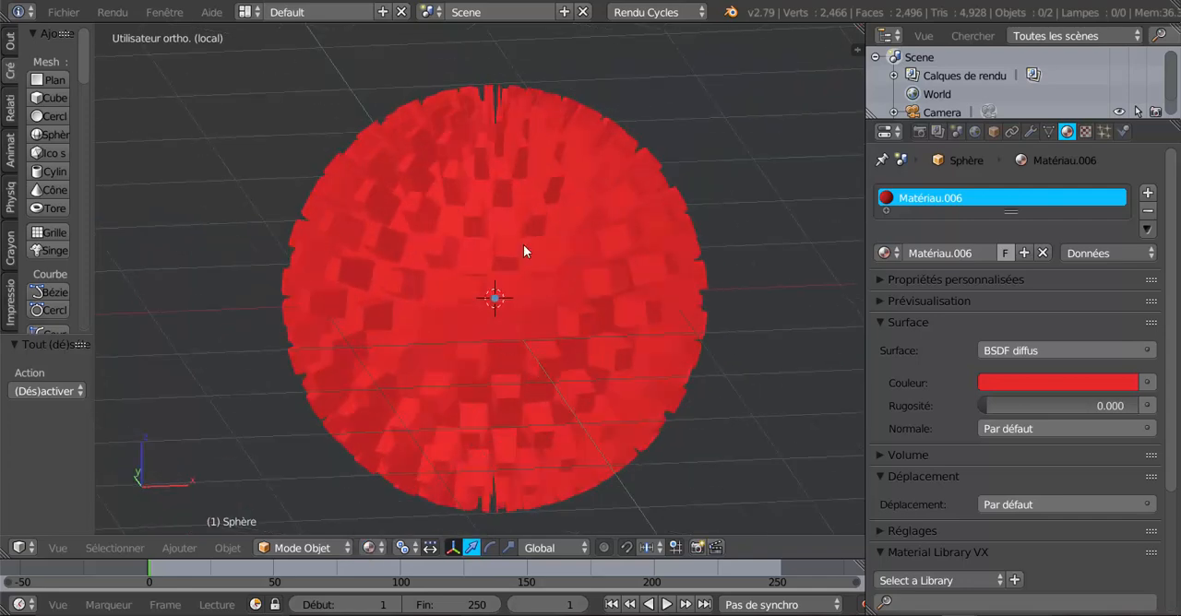
pyautogui.moveTo(639, 370); pyautogui.dragTo(601, 368, button='middle')
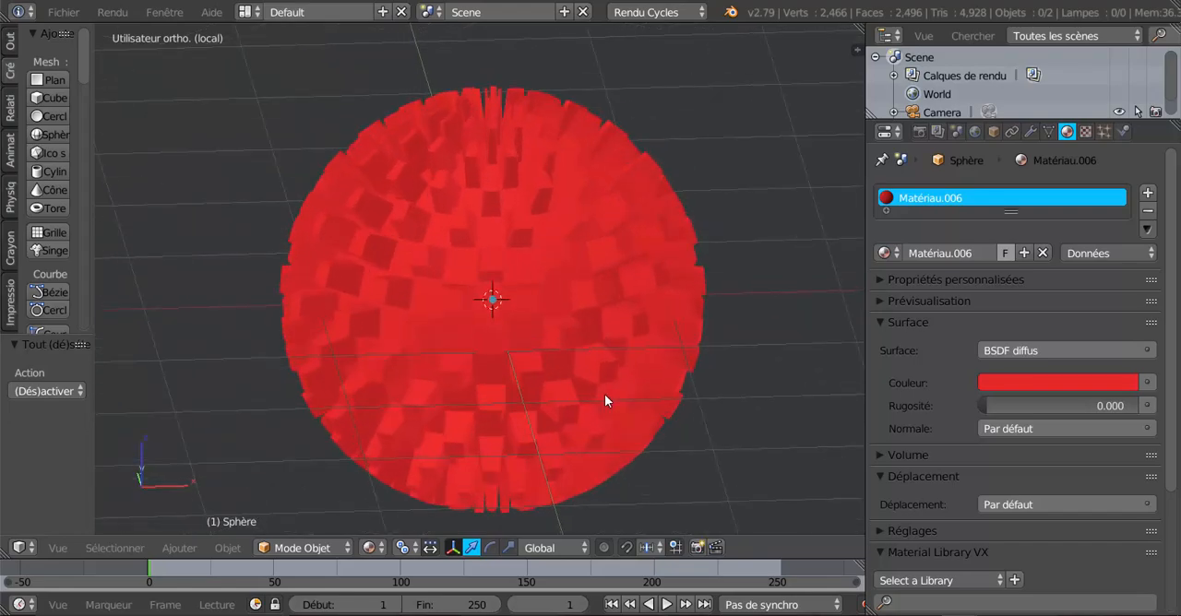
pyautogui.press('Tab')
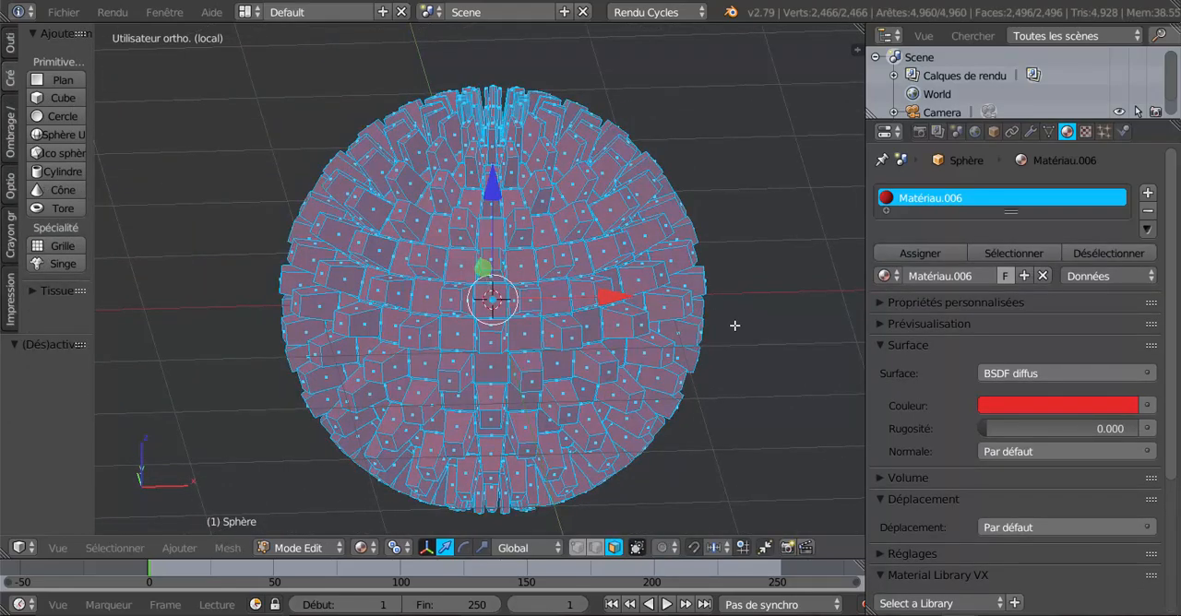
pyautogui.moveTo(734, 324); pyautogui.dragTo(585, 343, button='middle')
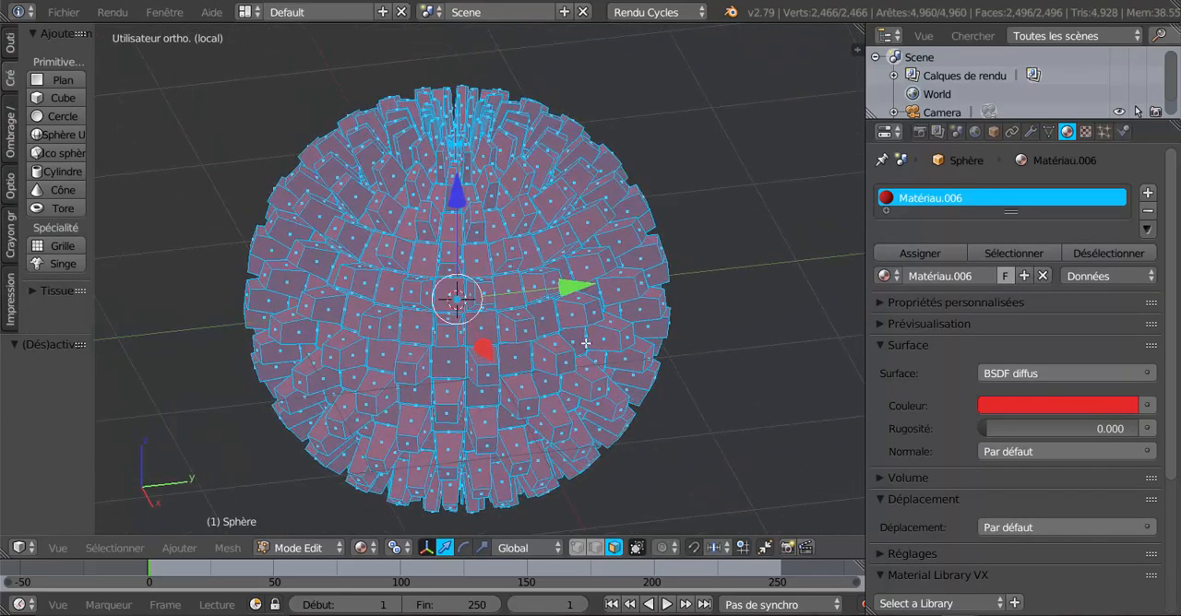
pyautogui.press('Tab')
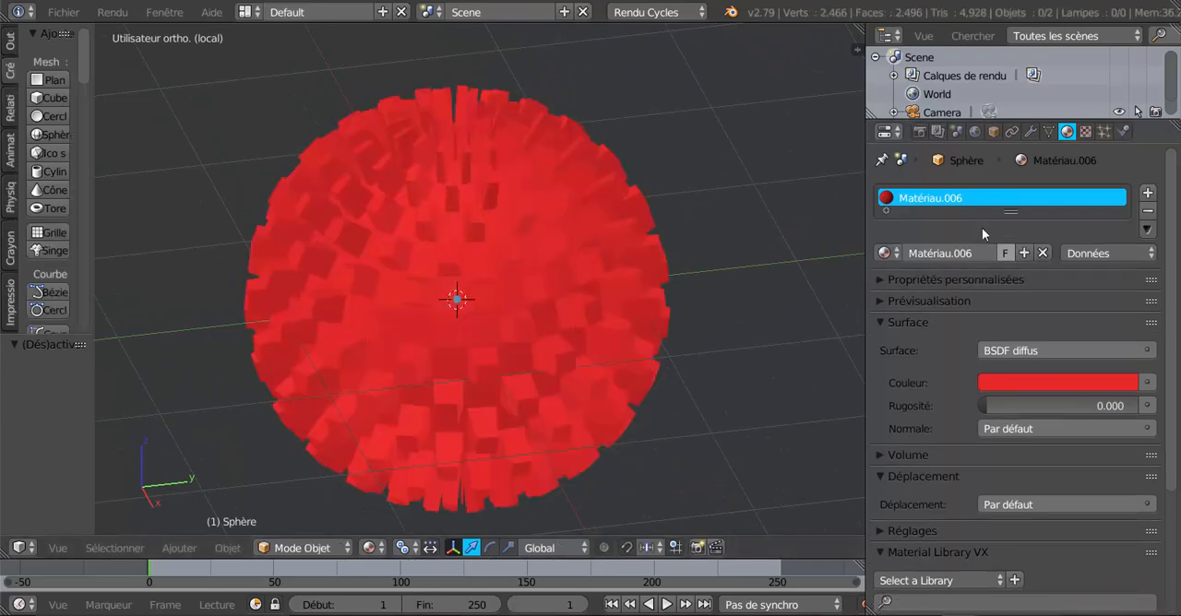
# Clear the selection in Edit Mode and select the tip faces stored in the vertex group Groupe.
pyautogui.click(1049, 131)
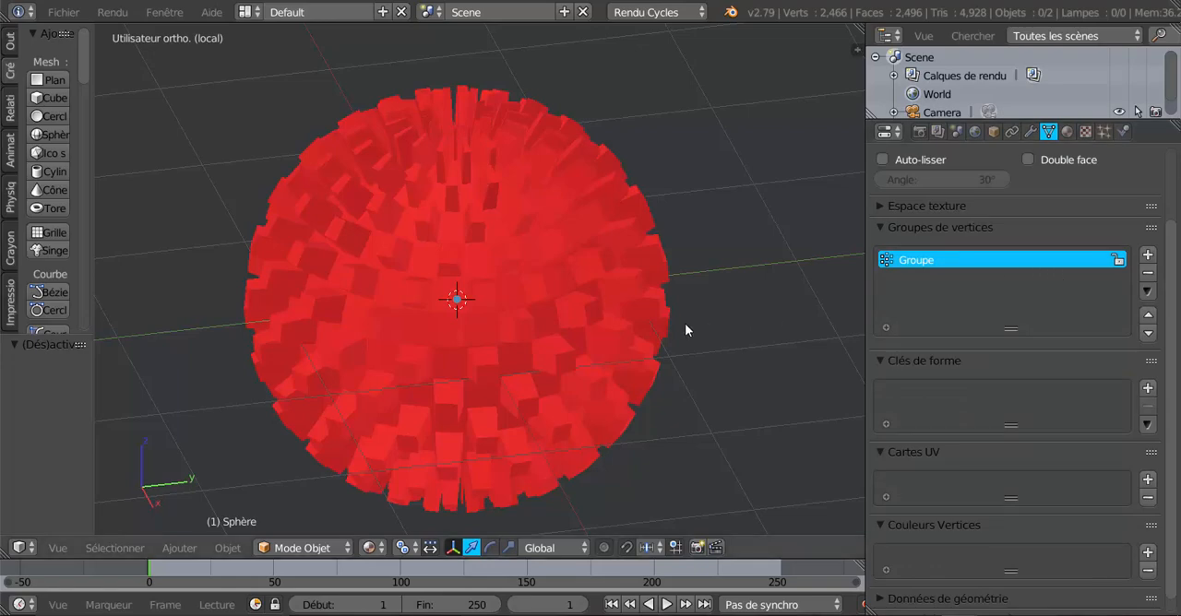
pyautogui.press('Tab')
pyautogui.press('a')
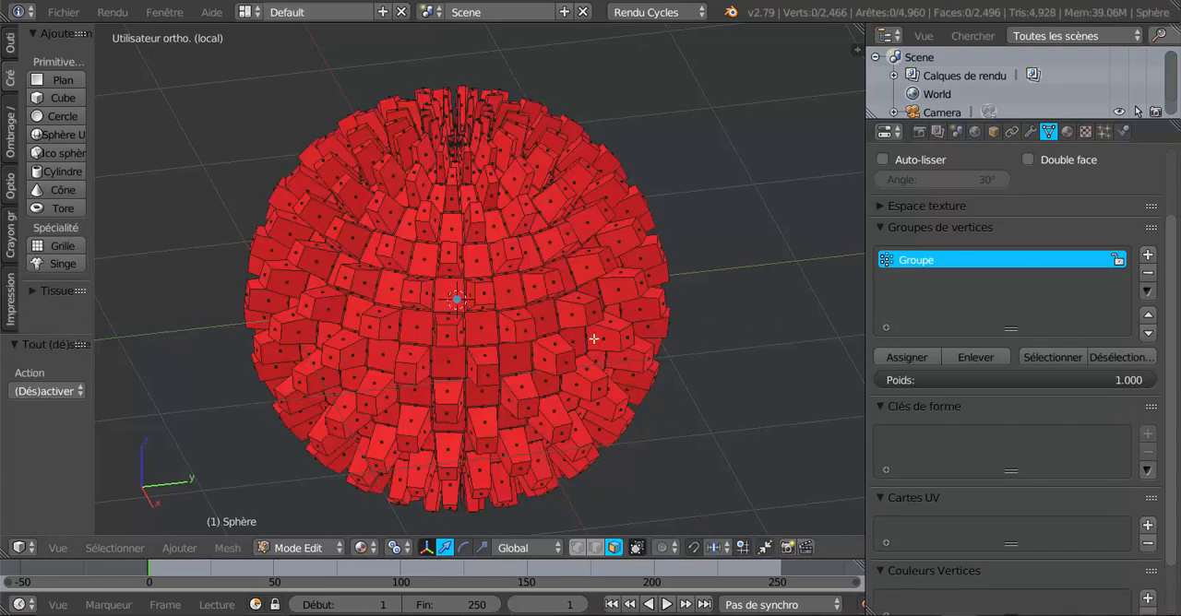
pyautogui.click(1043, 358)
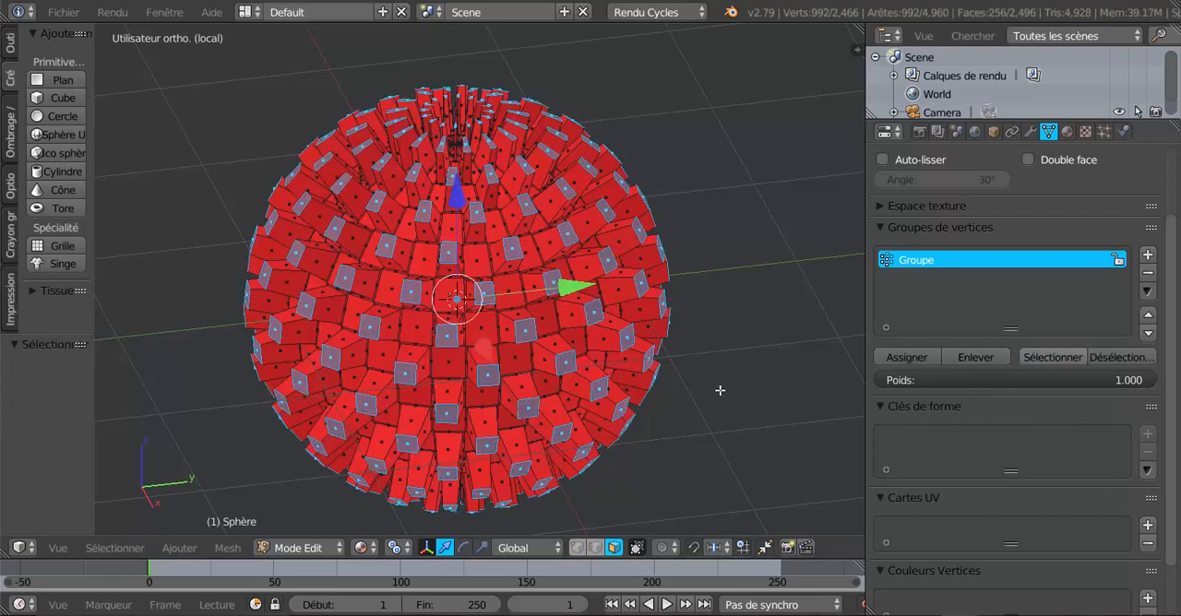
# Add a second material slot with a new white material and assign it to the selected tip faces.
pyautogui.click(1068, 132)
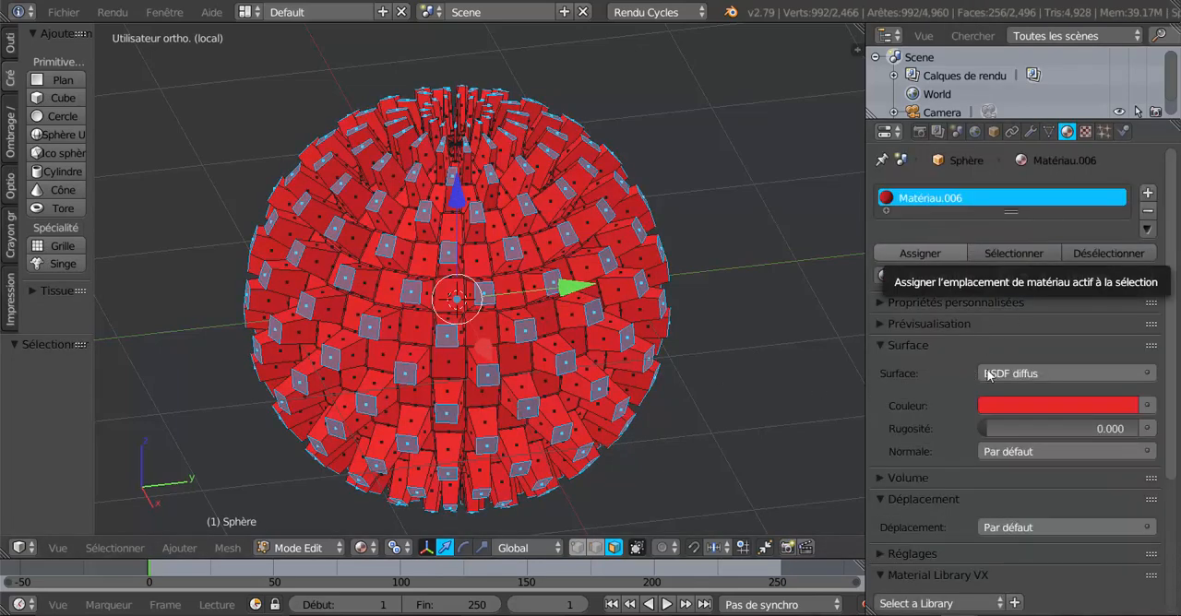
pyautogui.click(1148, 193)
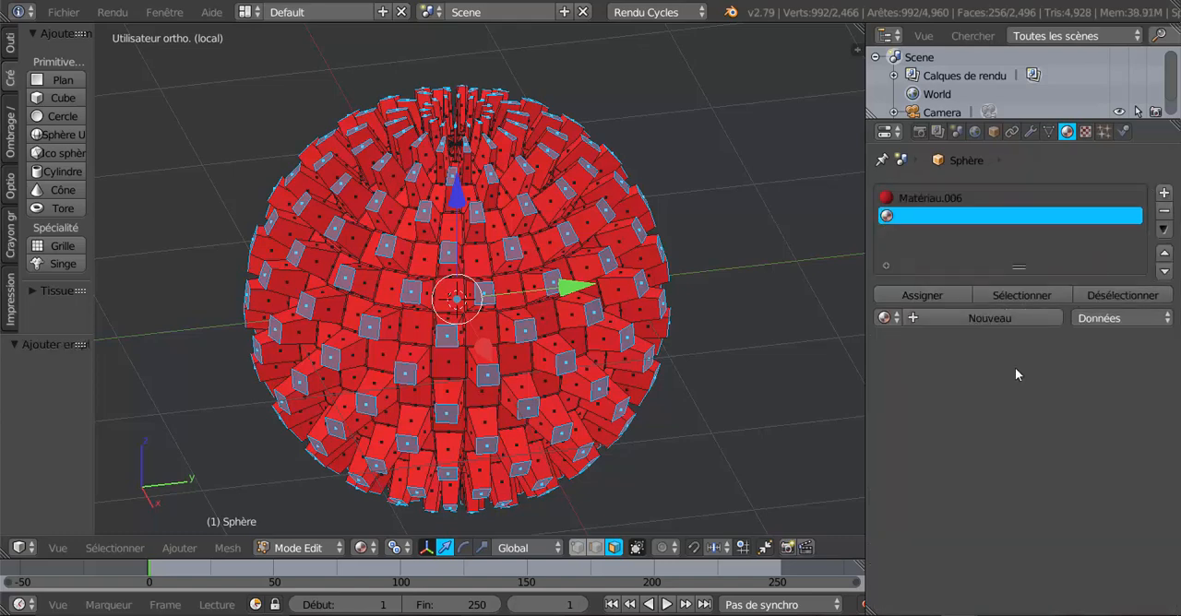
pyautogui.click(962, 318)
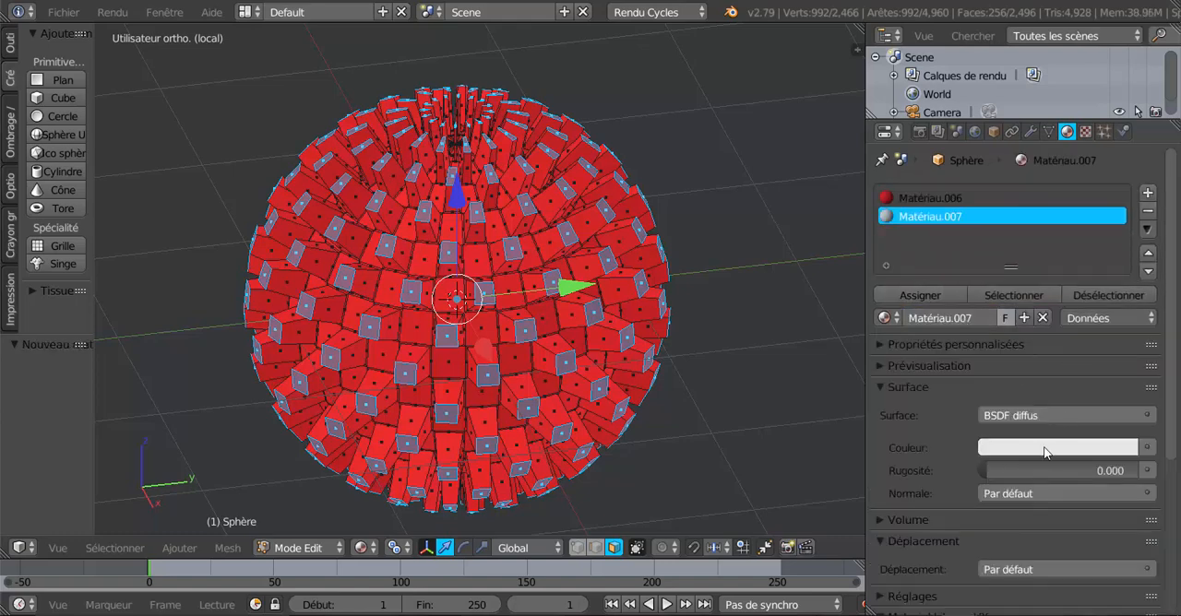
pyautogui.click(1018, 295)
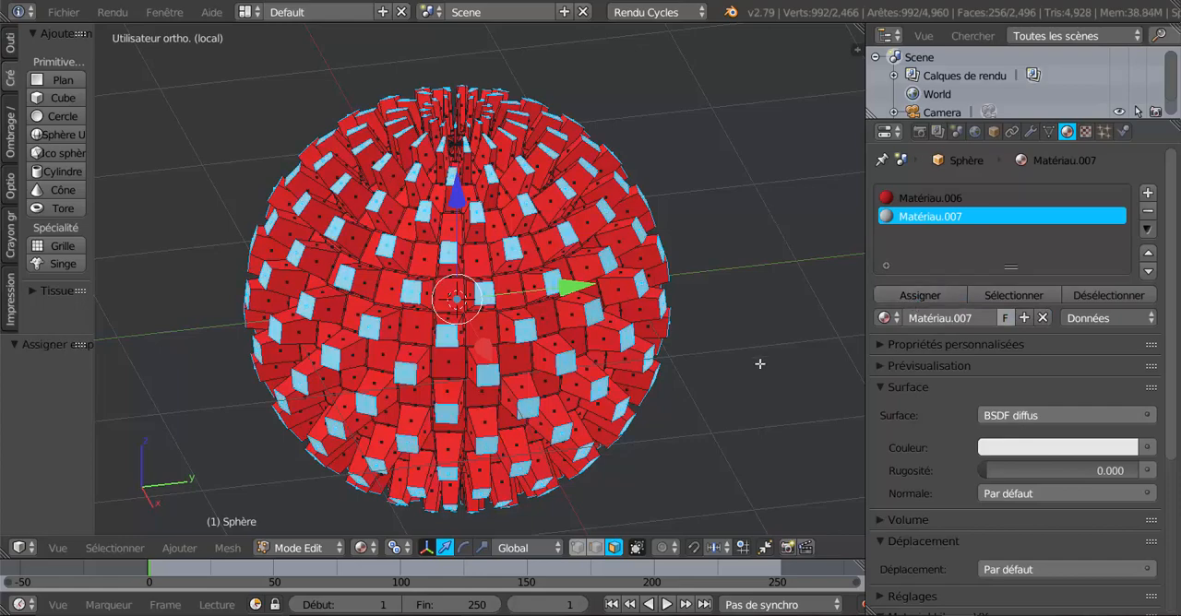
# Return to Object Mode and inspect the red sphere with its white tips from several sides.
pyautogui.press('Tab')
pyautogui.moveTo(759, 363); pyautogui.dragTo(547, 381, button='middle')
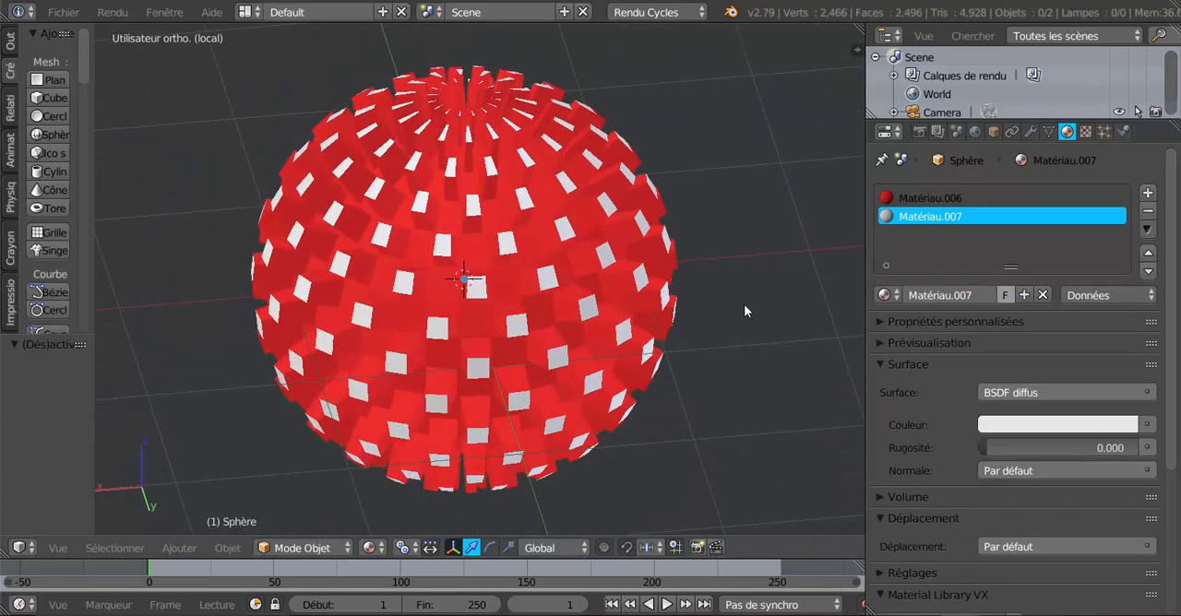
pyautogui.moveTo(756, 301); pyautogui.dragTo(649, 300, button='middle')
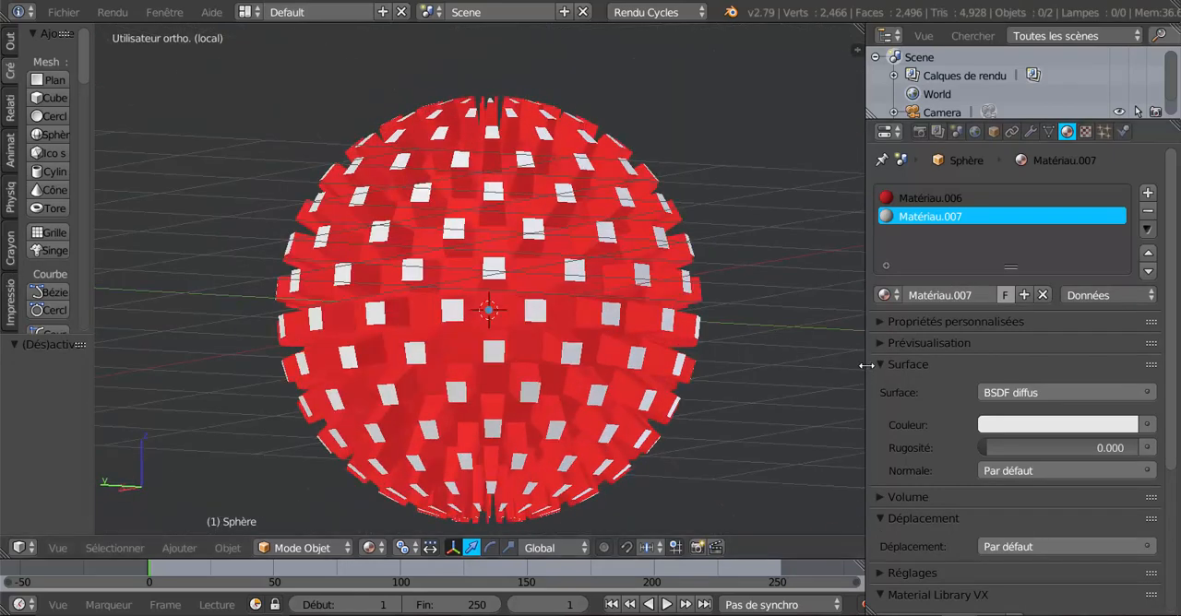
# Enlarge the 3D view by narrowing the properties area and examine the two-material sphere from other angles.
pyautogui.moveTo(865, 368); pyautogui.dragTo(912, 372)
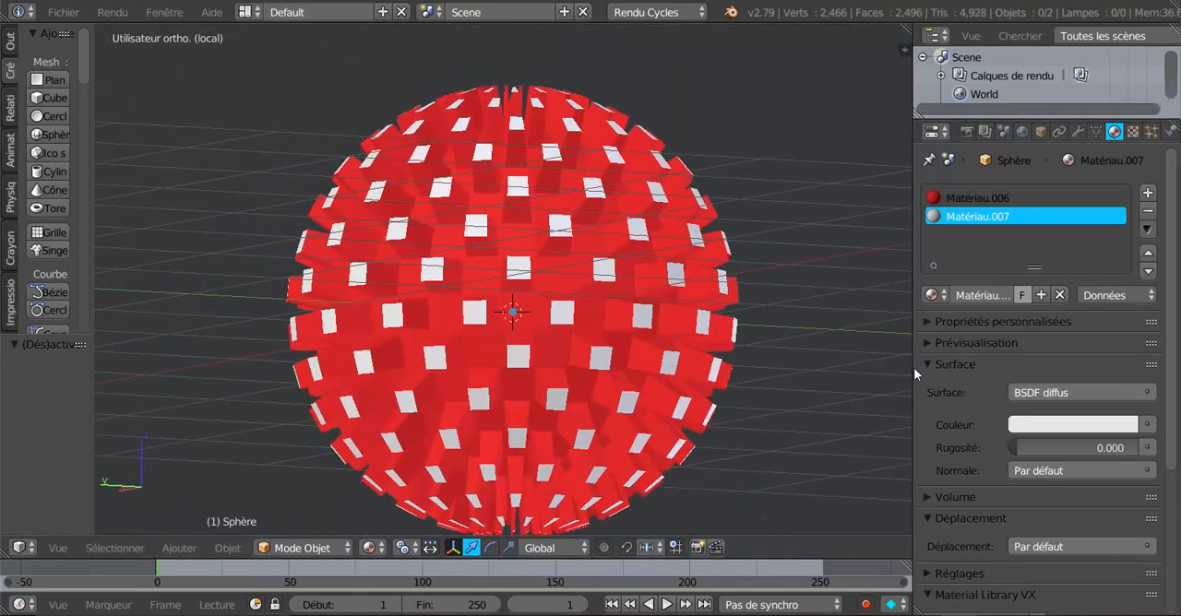
pyautogui.moveTo(701, 272); pyautogui.dragTo(689, 311, button='middle')
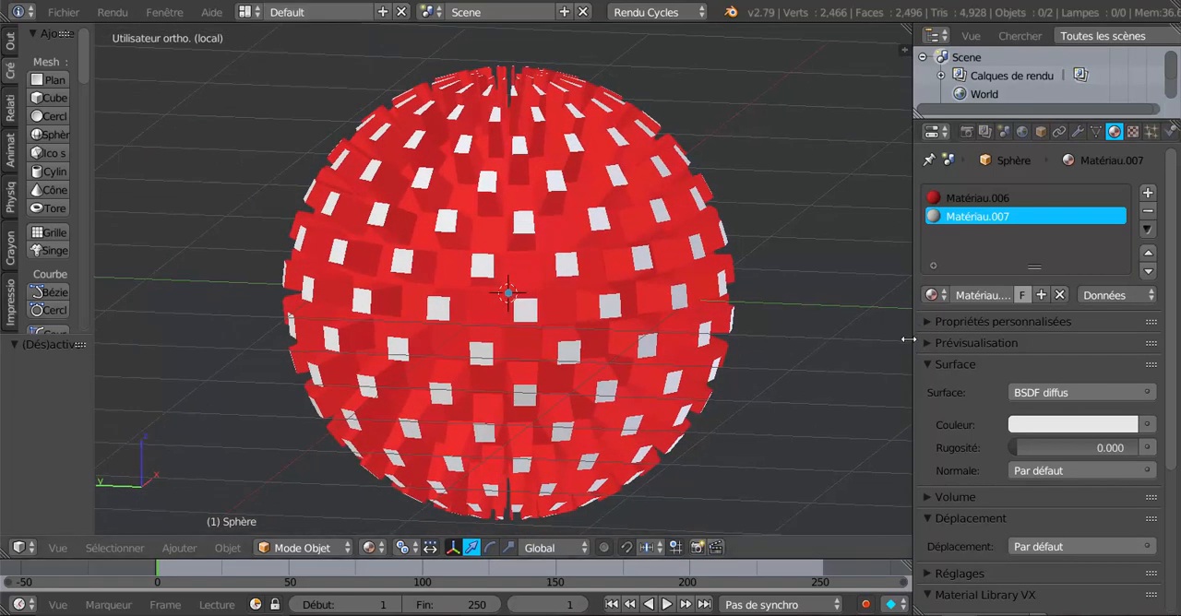
pyautogui.moveTo(916, 329); pyautogui.dragTo(1031, 343)
pyautogui.scroll(-2, 933, 371)
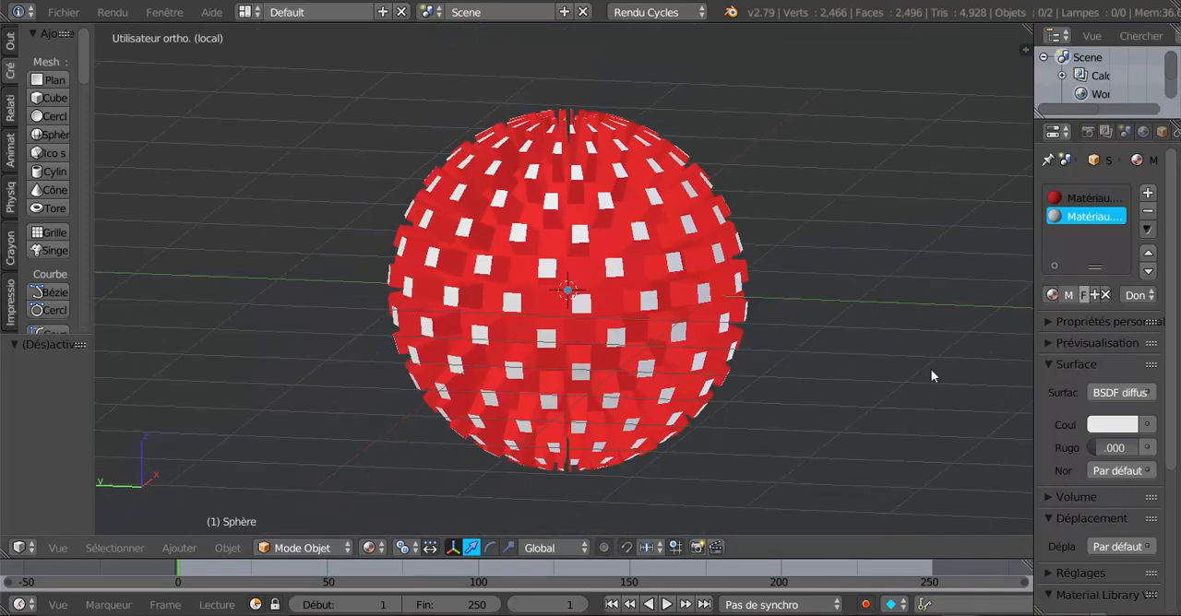
pyautogui.moveTo(839, 392); pyautogui.dragTo(787, 401, button='middle')
pyautogui.scroll(1, 719, 425)
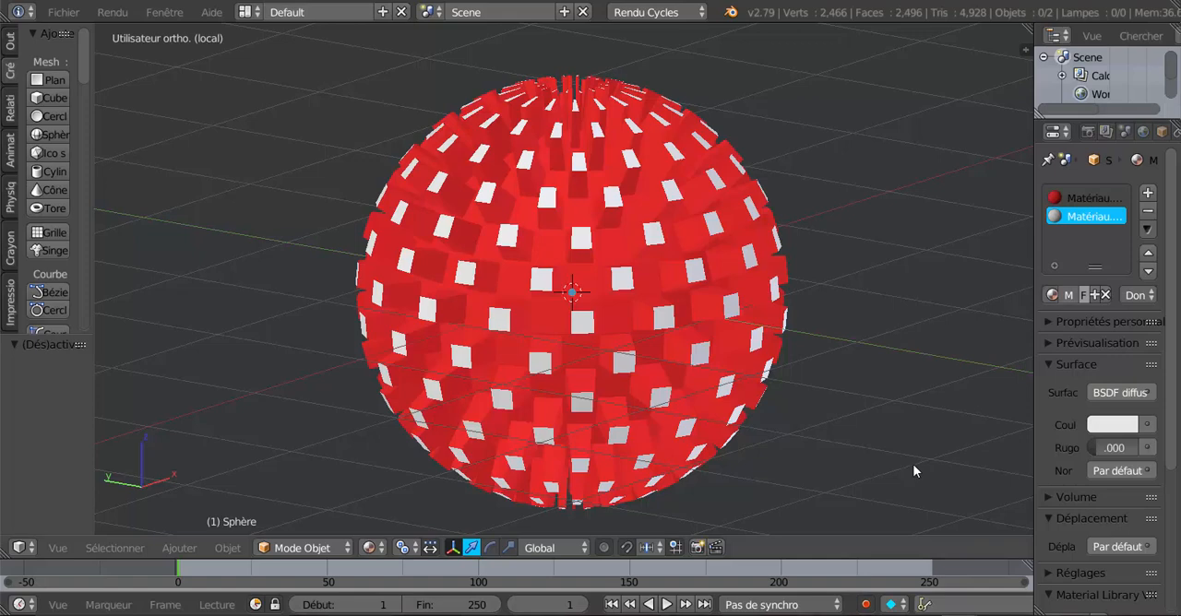
pyautogui.moveTo(898, 366); pyautogui.dragTo(857, 351, button='middle')
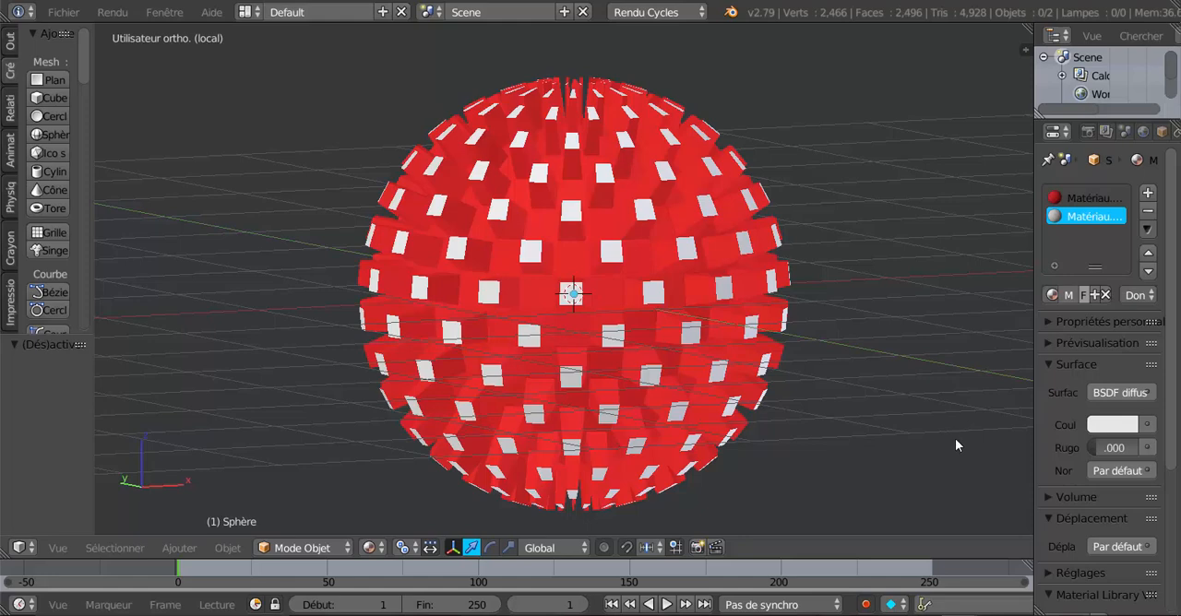
# Switch to the other Blender window with the rendered knight armour and widen its properties area to show the material slots.
pyautogui.moveTo(960, 615)
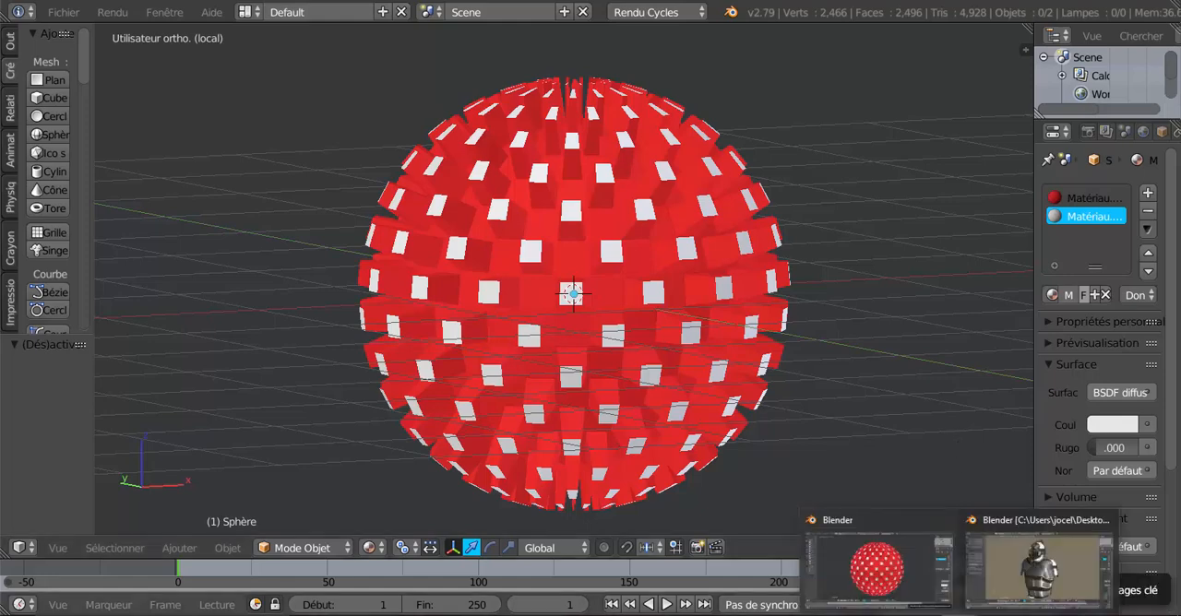
pyautogui.click(1005, 576)
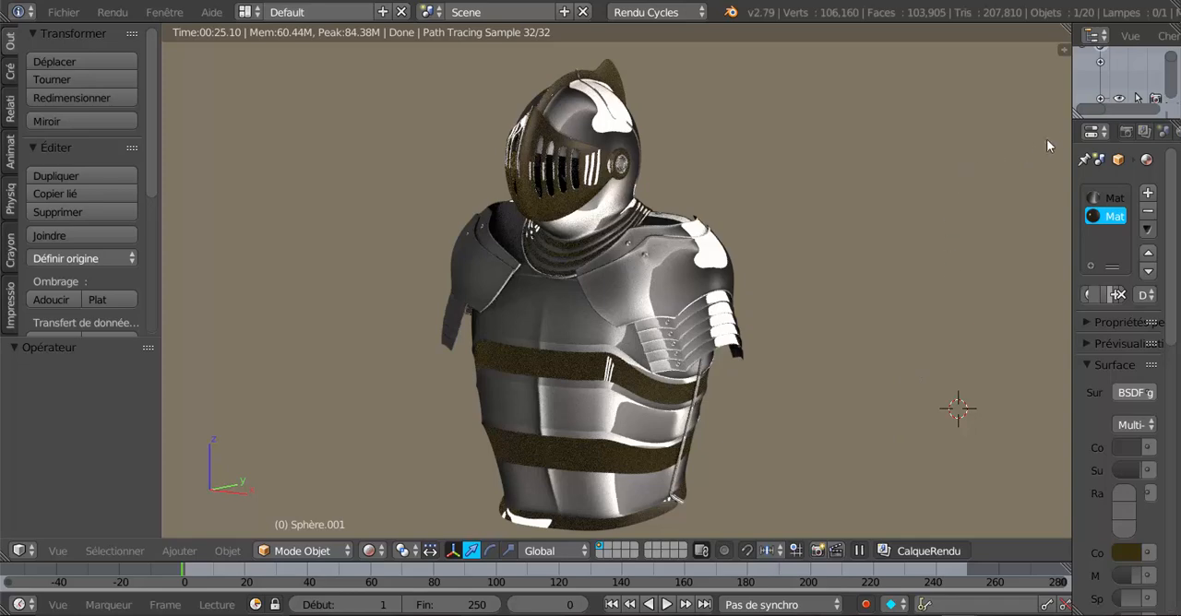
pyautogui.moveTo(1072, 159); pyautogui.dragTo(1022, 158)
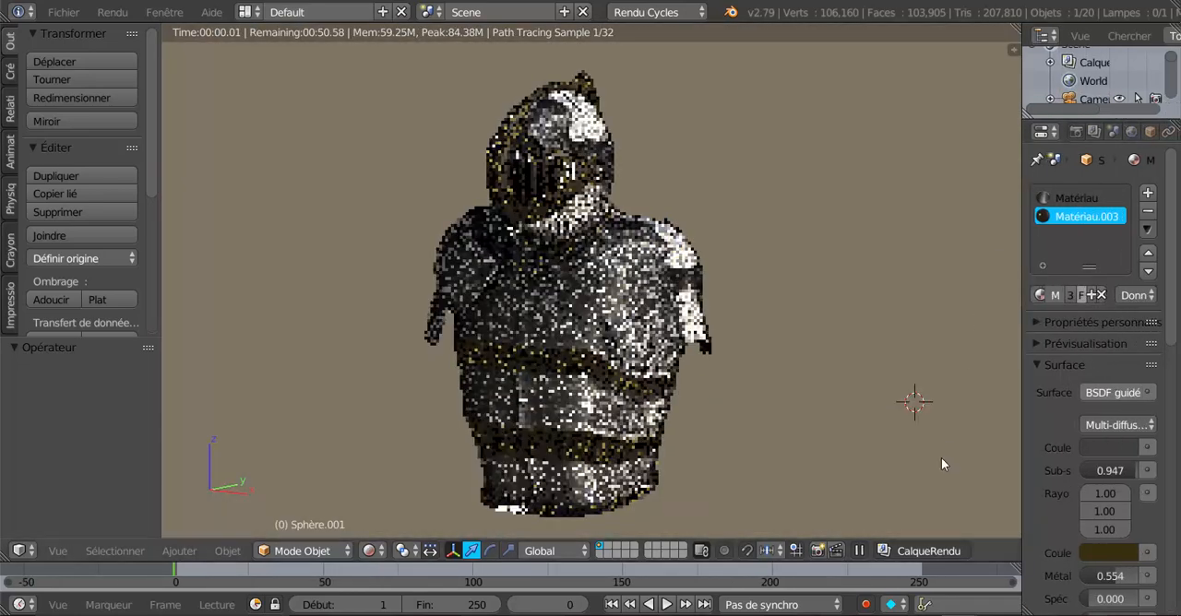
# Switch back to the Blender window with the spiky sphere and examine its coloured tips from another angle.
pyautogui.moveTo(960, 614)
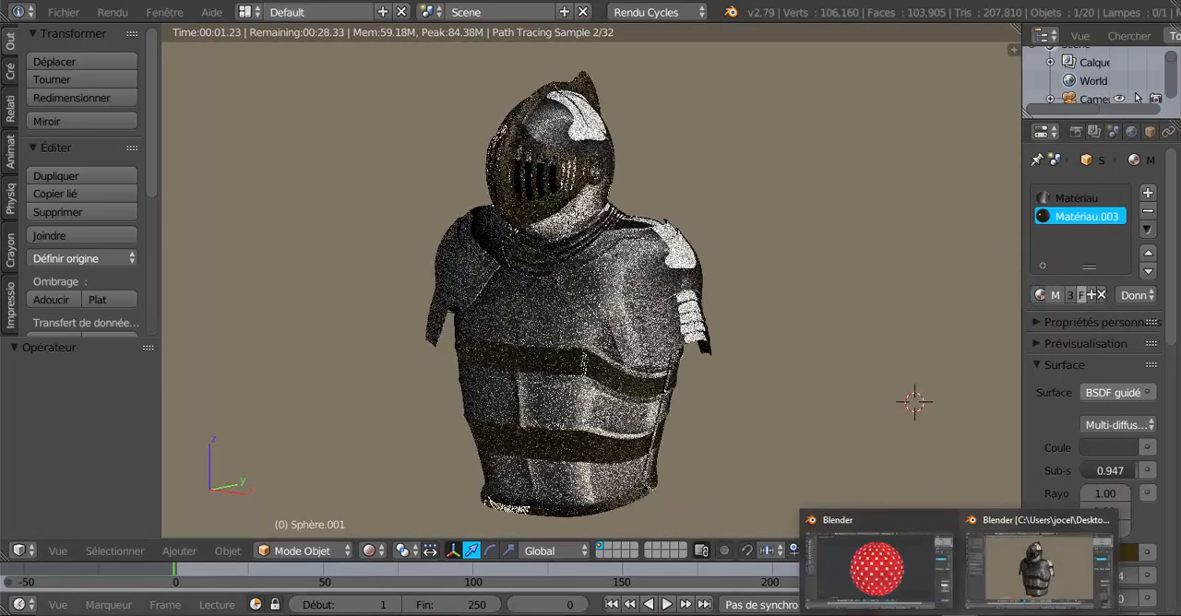
pyautogui.click(893, 588)
pyautogui.scroll(-2, 743, 471)
pyautogui.scroll(1, 743, 471)
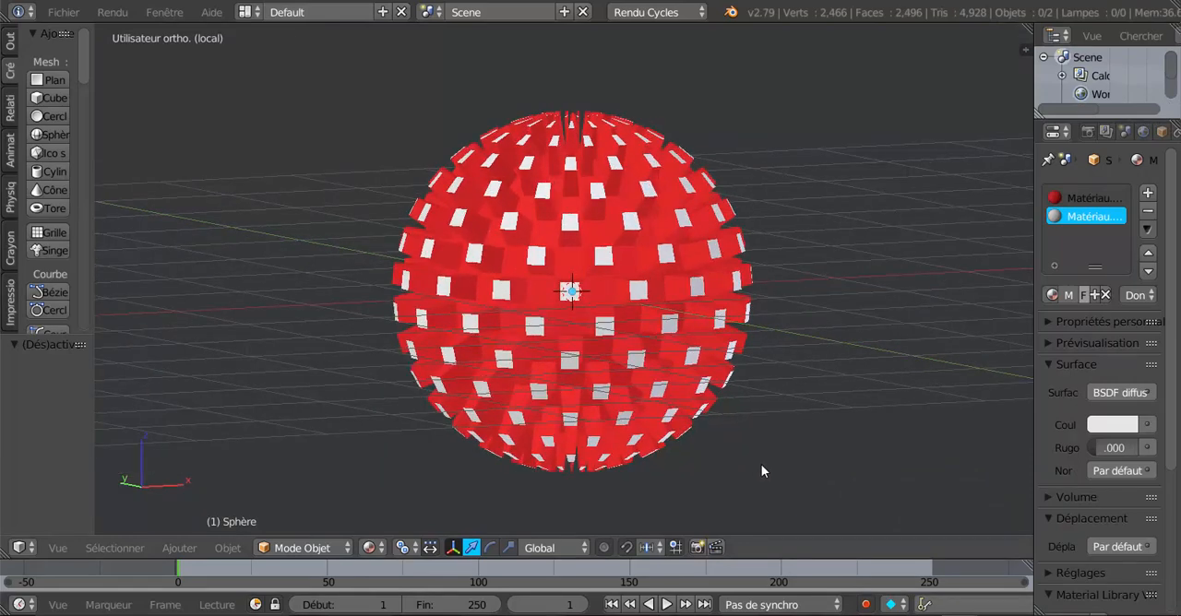
pyautogui.keyDown('shift'); pyautogui.moveTo(763, 466); pyautogui.dragTo(670, 443, button='middle'); pyautogui.keyUp('shift')
pyautogui.scroll(1, 699, 456)
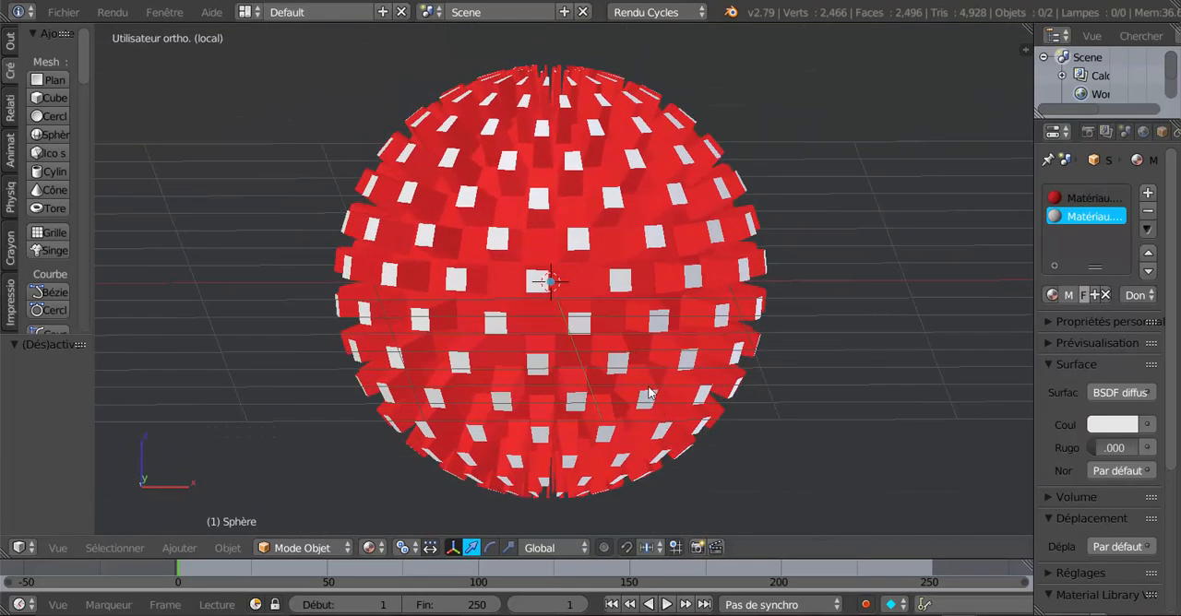